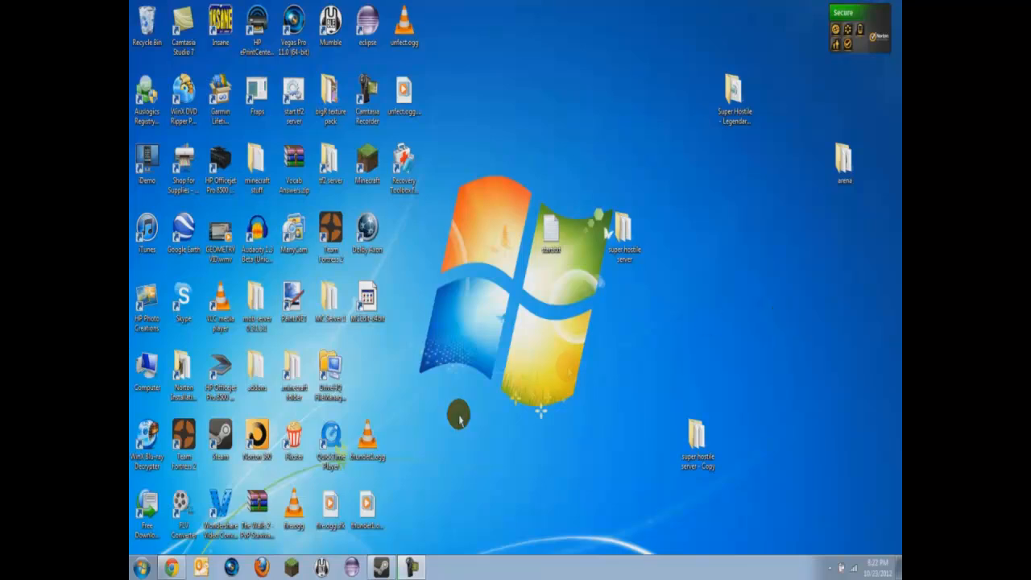
# Open the TeamSpeak 3 downloads page from the Downloads menu on teamspeak.com in Chrome.
pyautogui.click(181, 568)
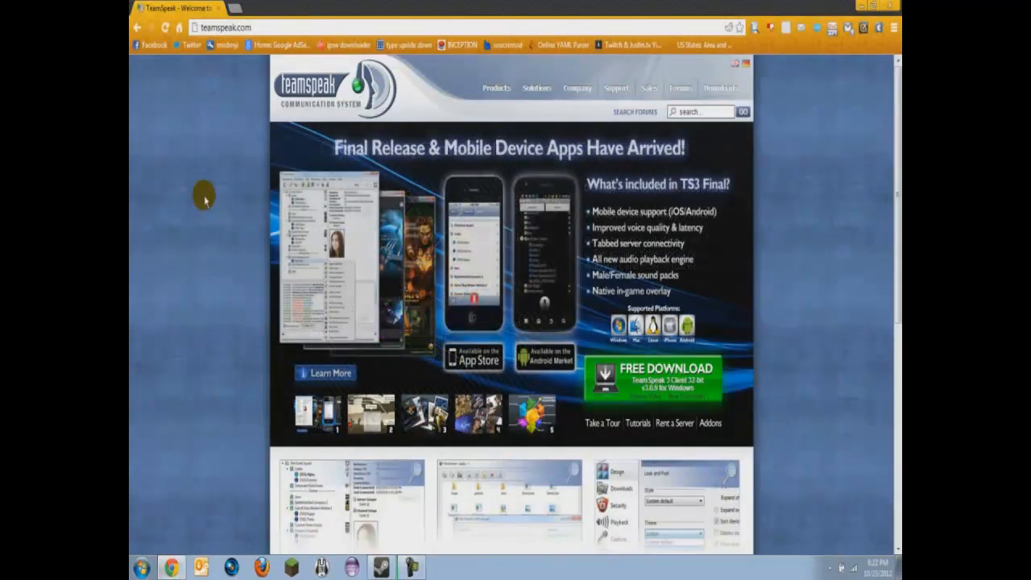
pyautogui.click(256, 27)
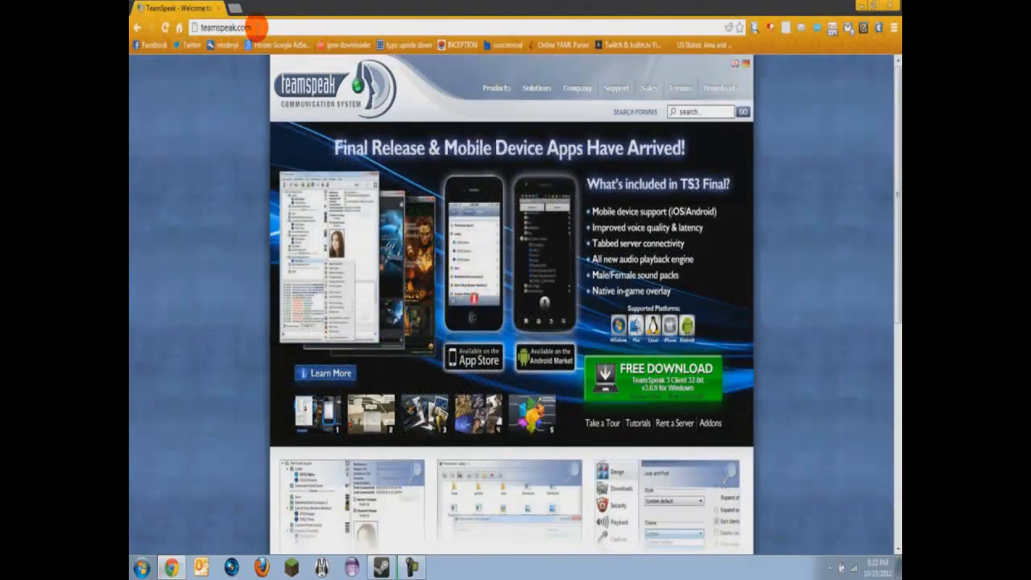
pyautogui.click(589, 88)
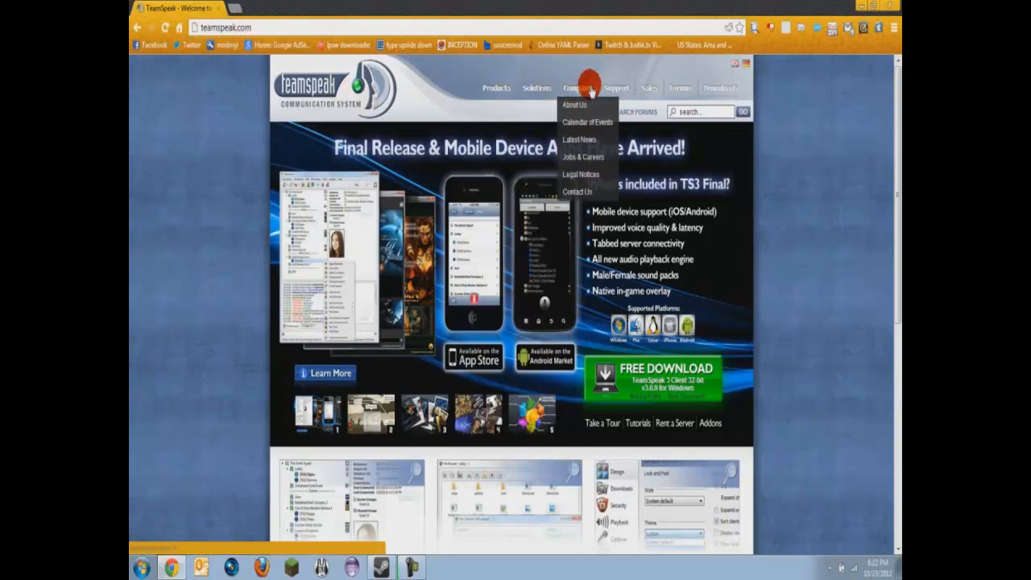
pyautogui.click(723, 88)
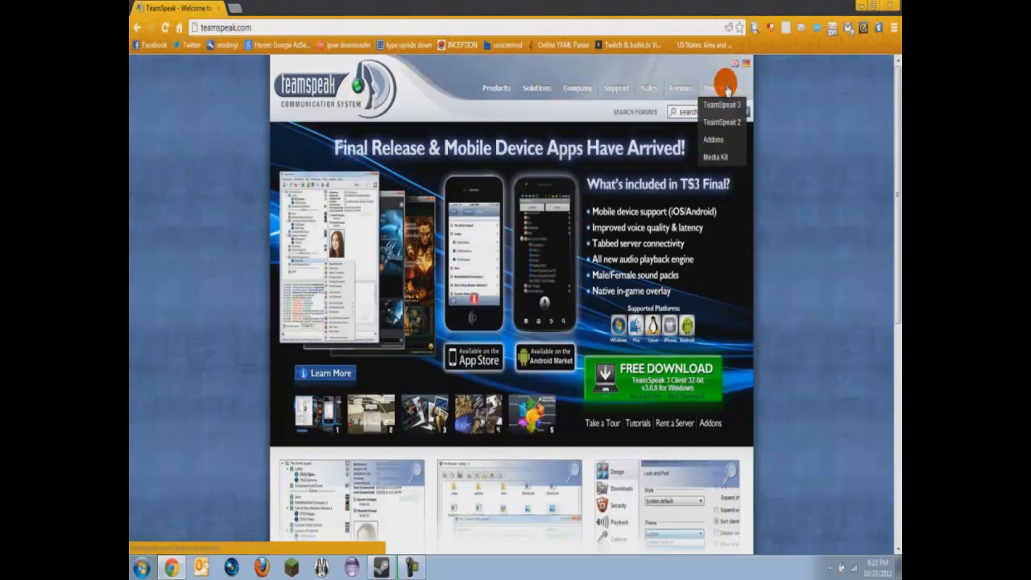
pyautogui.click(721, 105)
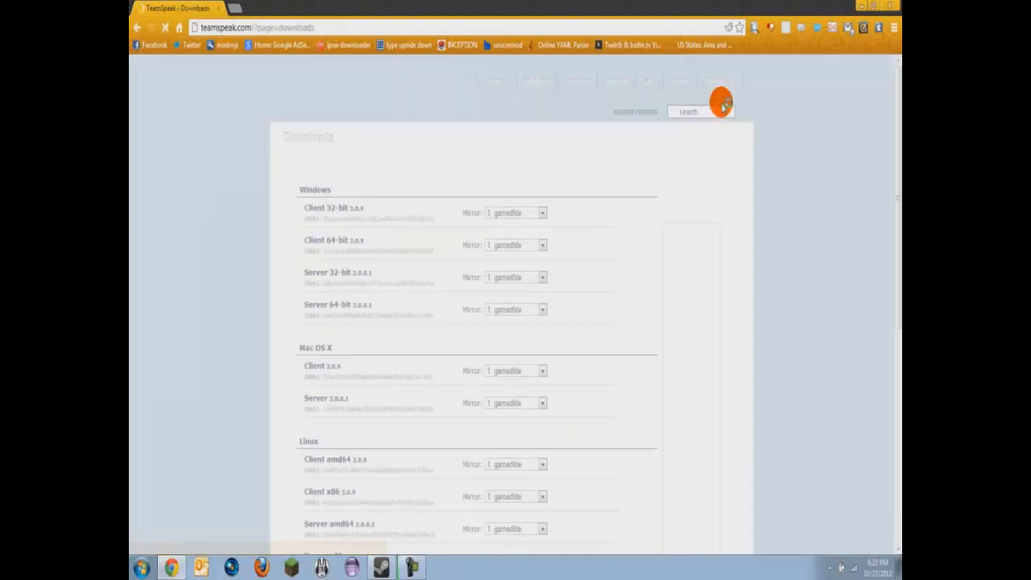
pyautogui.scroll(-1, 305, 87)
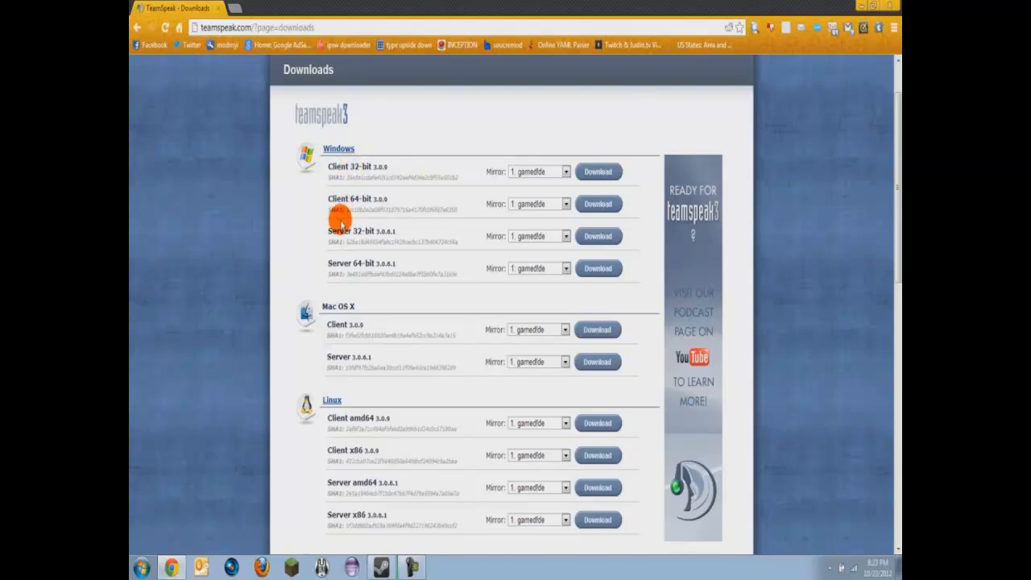
pyautogui.scroll(-3, 335, 170)
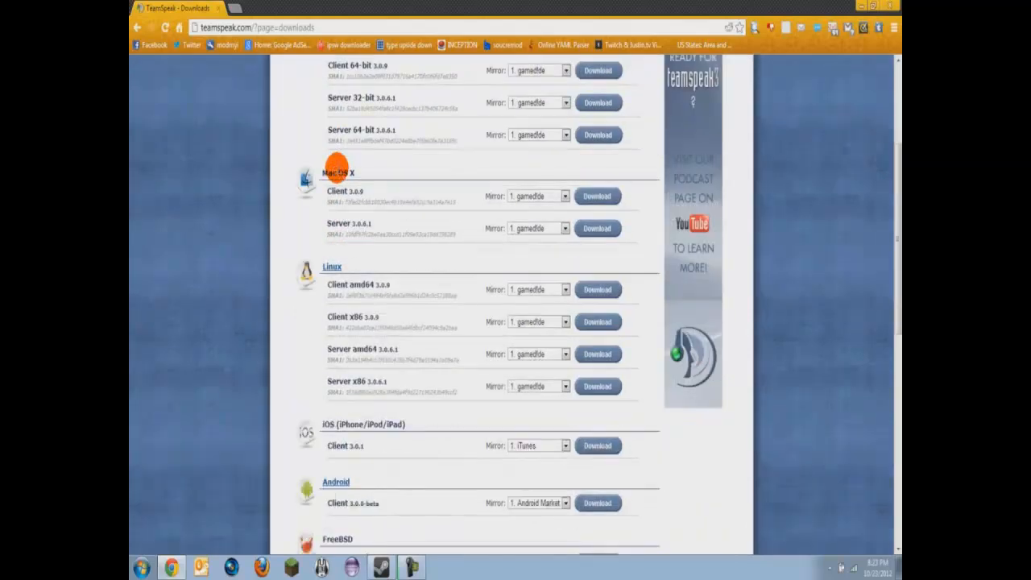
pyautogui.scroll(5, 337, 169)
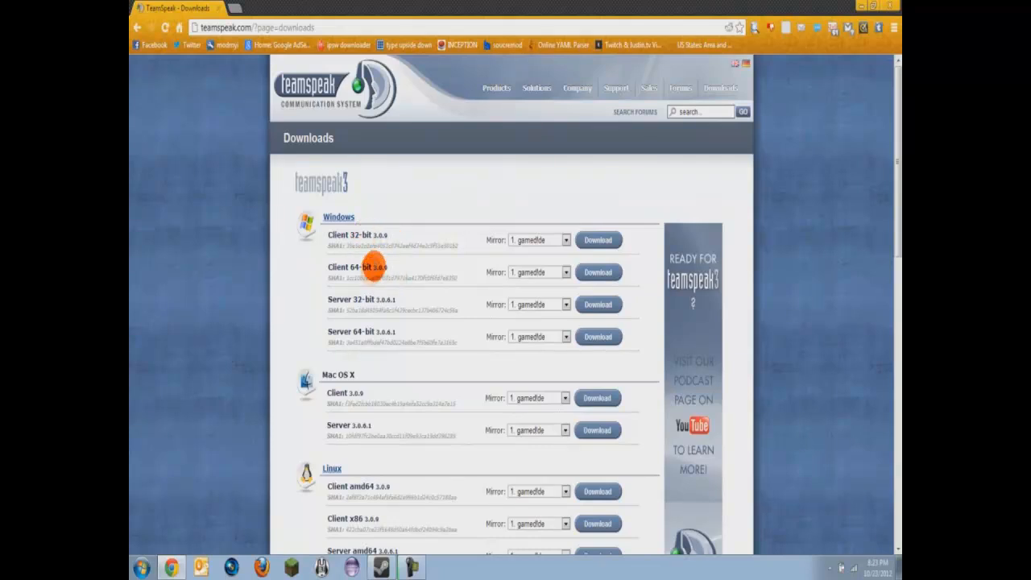
# Download the 64-bit Windows client 3.0.9, accepting the licence and skipping the survey.
pyautogui.click(619, 273)
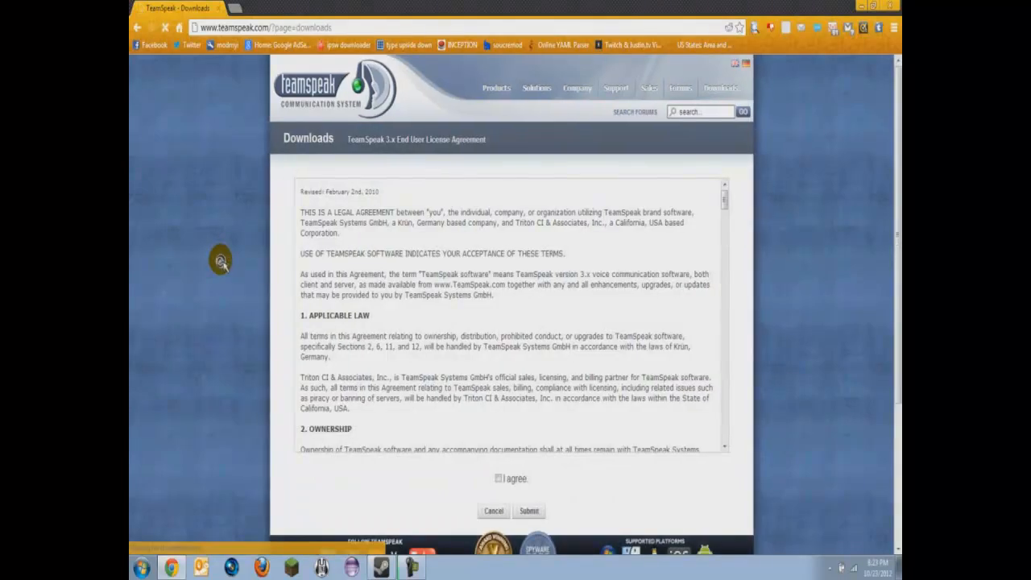
pyautogui.scroll(-3, 352, 246)
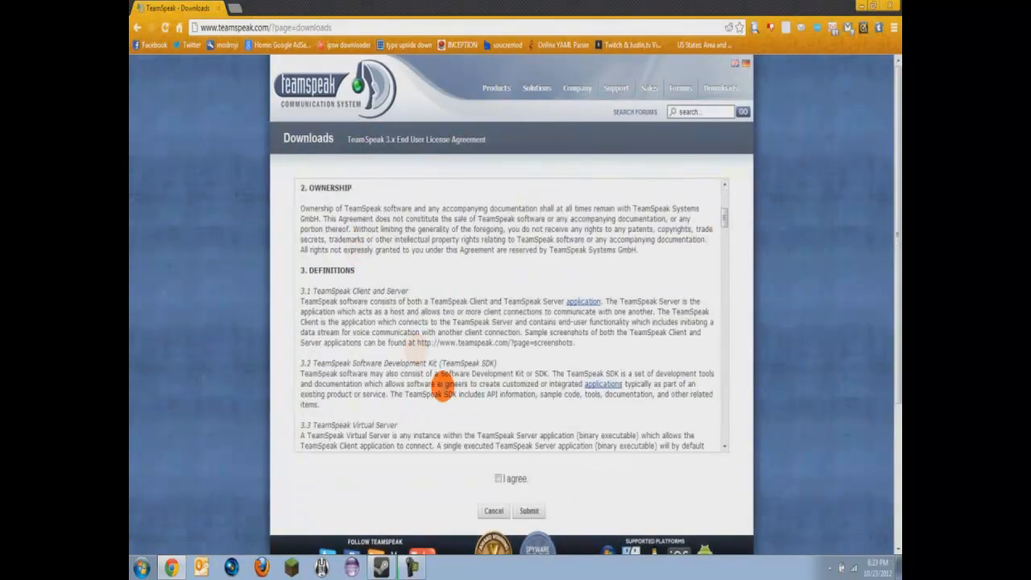
pyautogui.click(515, 479)
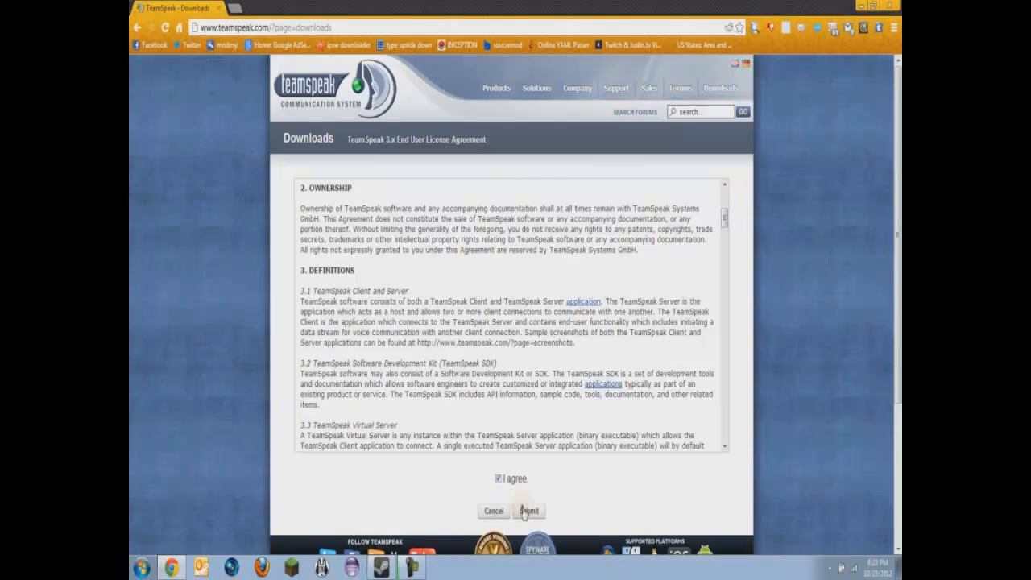
pyautogui.click(528, 511)
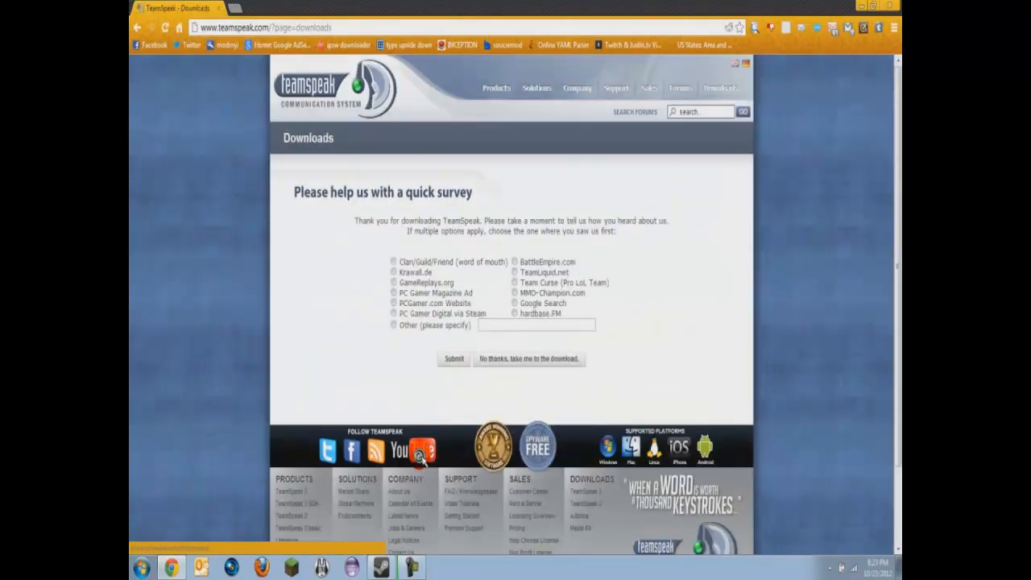
pyautogui.click(535, 360)
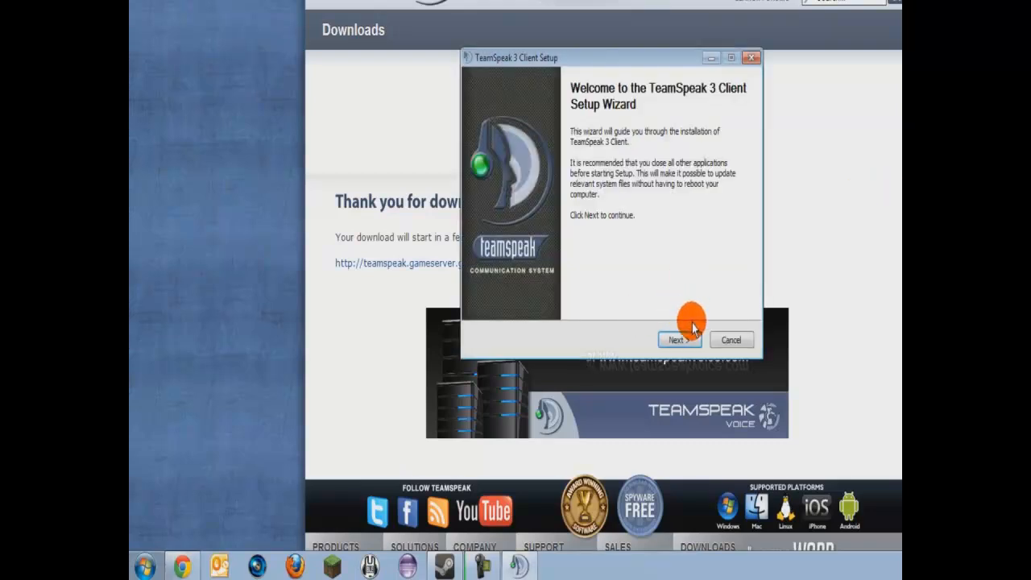
# Install the client for all users with default install, configuration and shortcut locations.
pyautogui.click(676, 340)
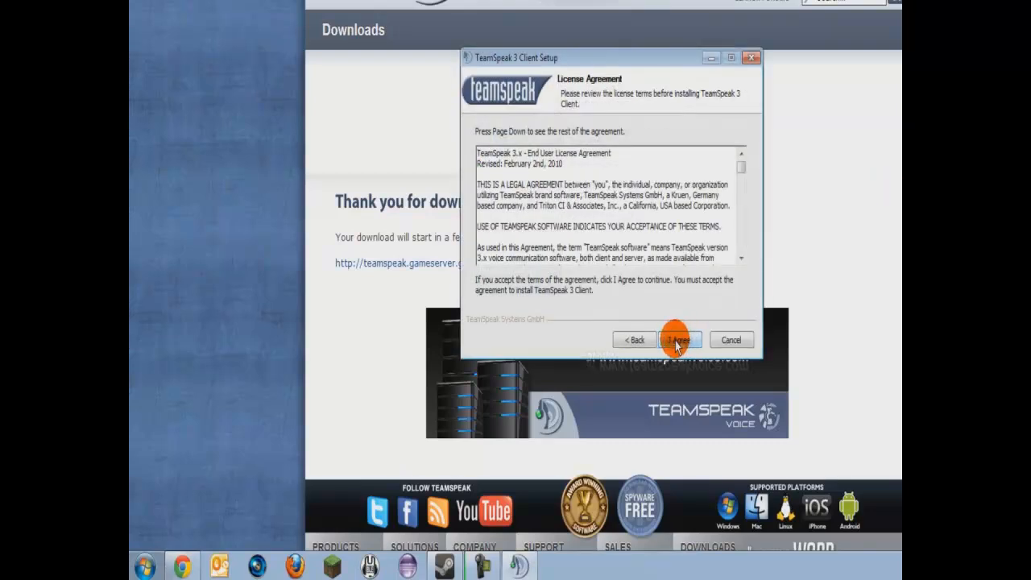
pyautogui.click(723, 343)
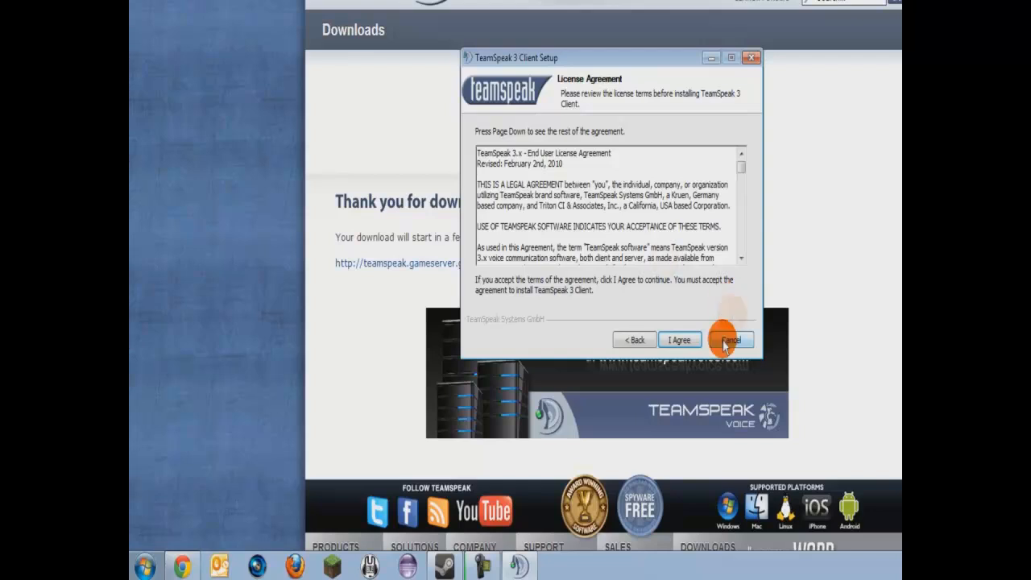
pyautogui.click(681, 340)
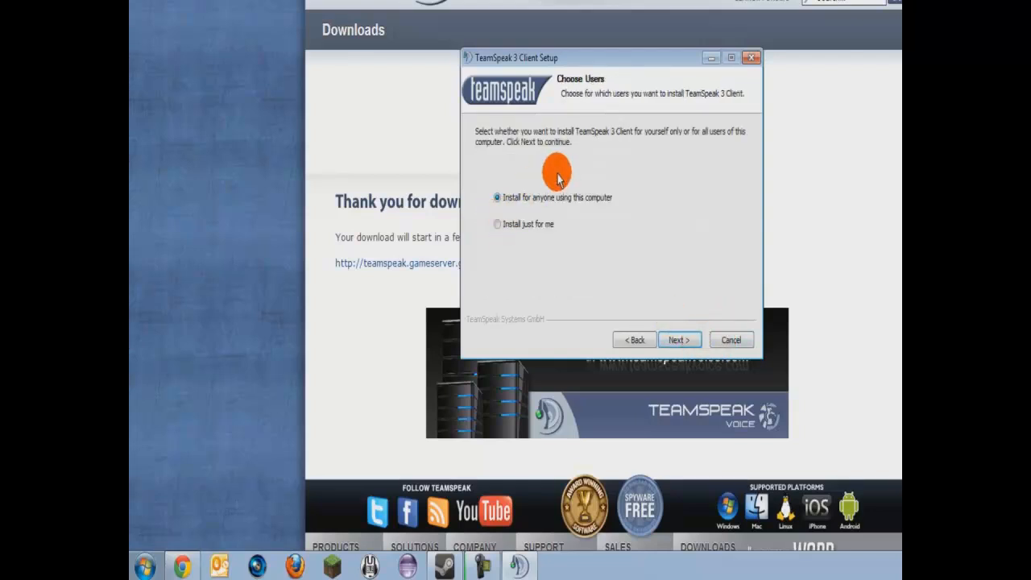
pyautogui.click(681, 343)
pyautogui.click(679, 340)
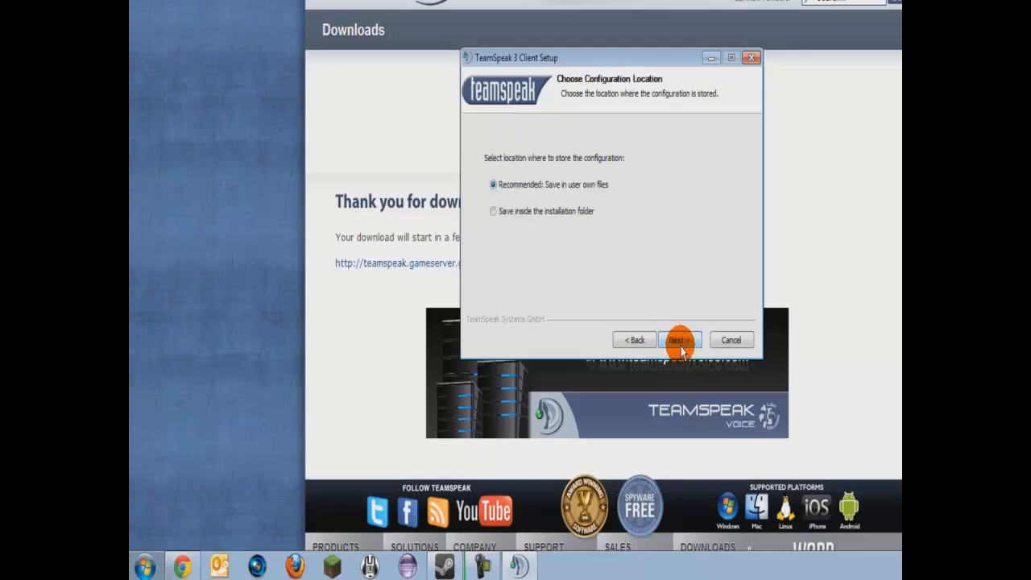
pyautogui.click(679, 341)
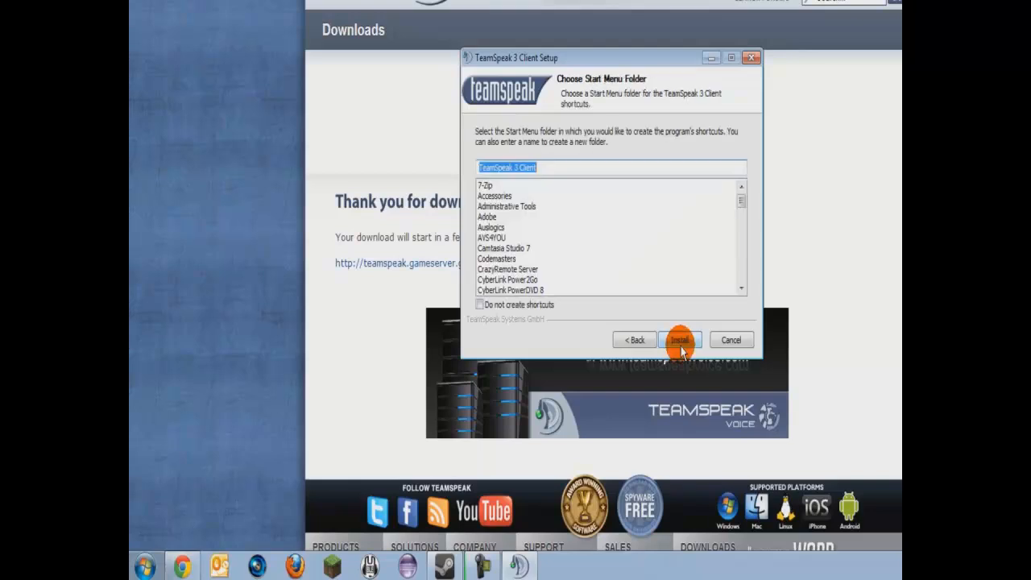
pyautogui.click(680, 341)
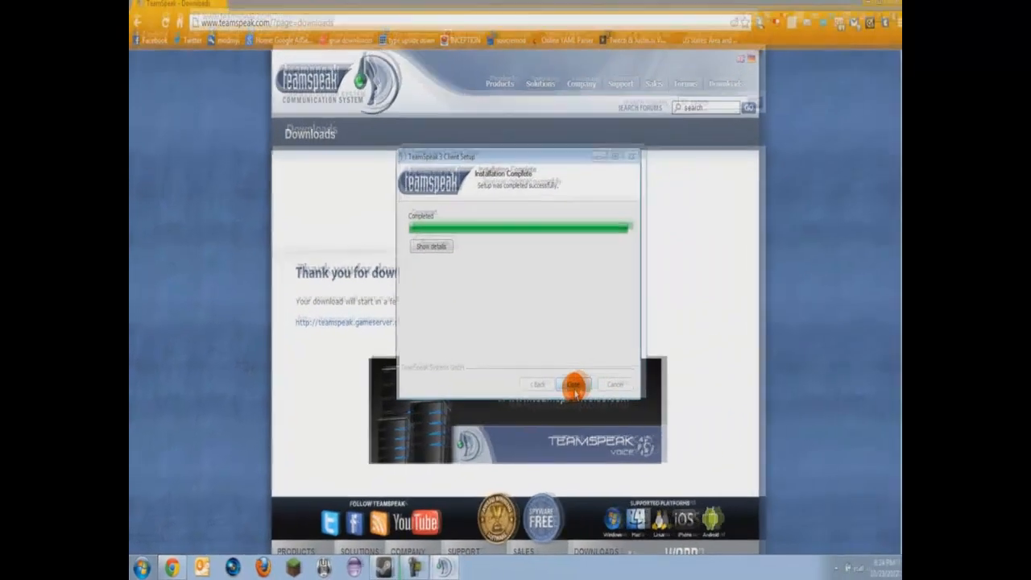
pyautogui.click(655, 352)
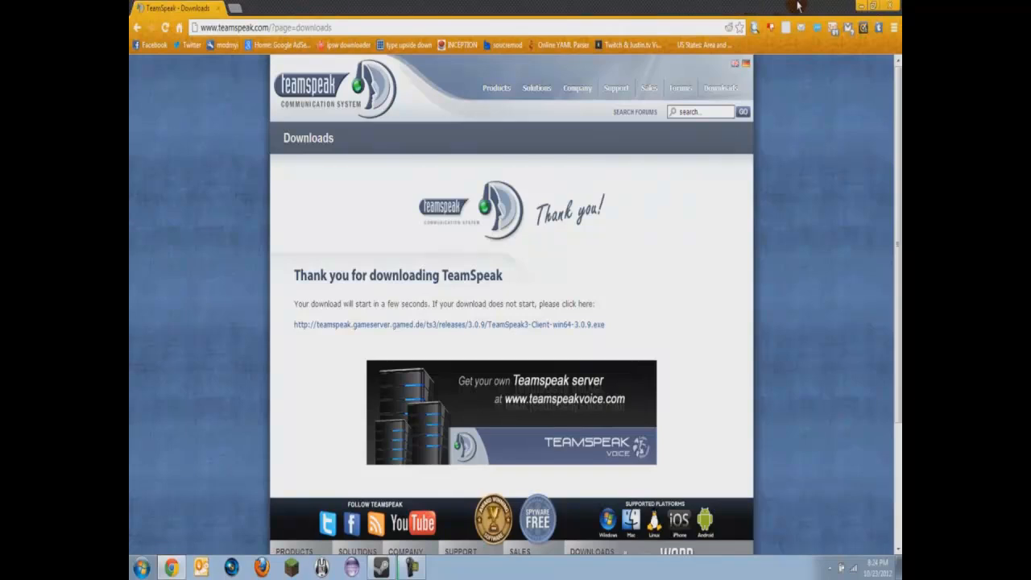
pyautogui.click(861, 5)
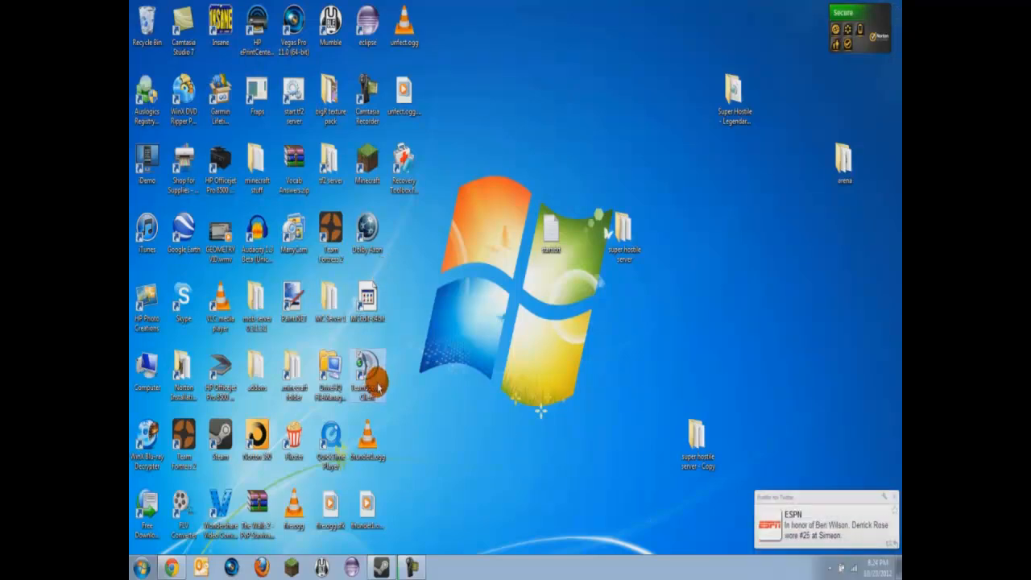
# Launch the TeamSpeak 3 Client from its desktop shortcut.
pyautogui.doubleClick(379, 388)
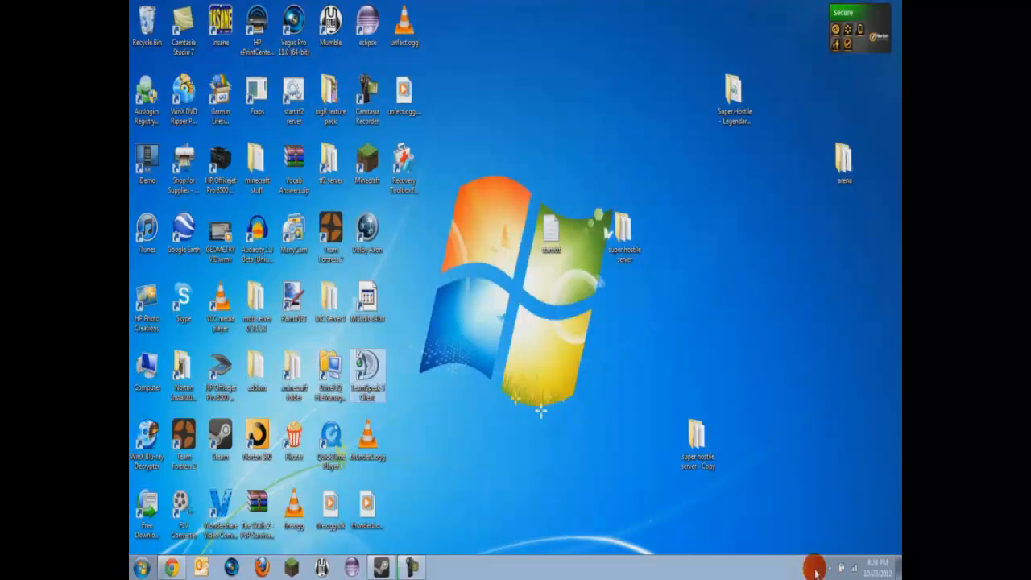
pyautogui.click(826, 568)
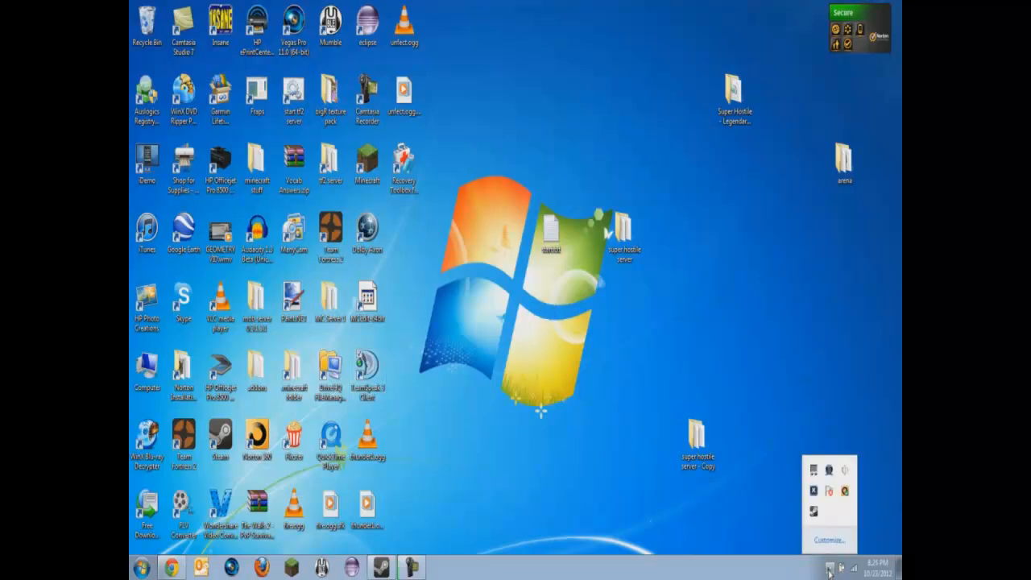
pyautogui.click(827, 568)
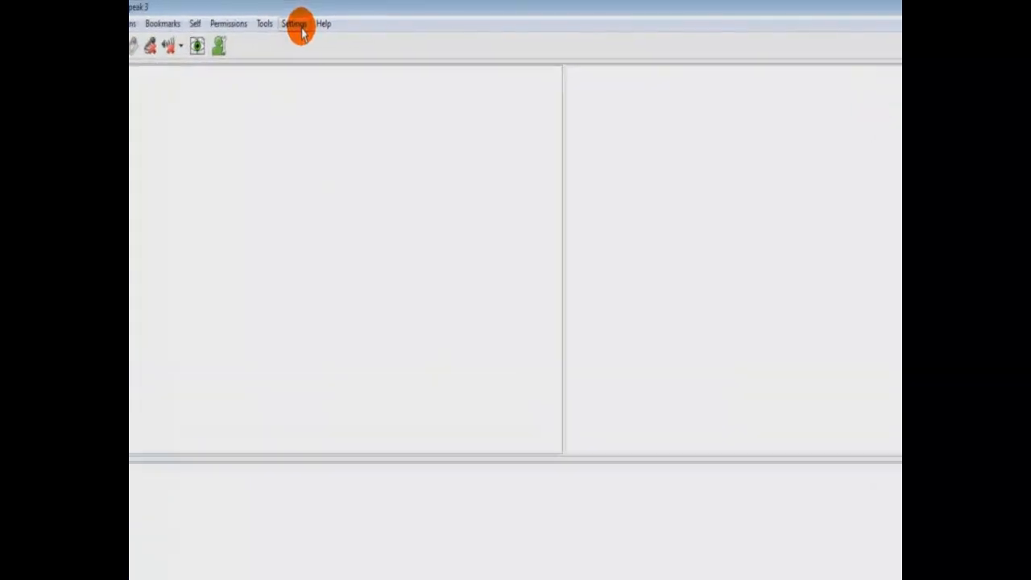
# Run the setup wizard from Settings and replace TeamSpeakUser with a custom nickname.
pyautogui.click(300, 25)
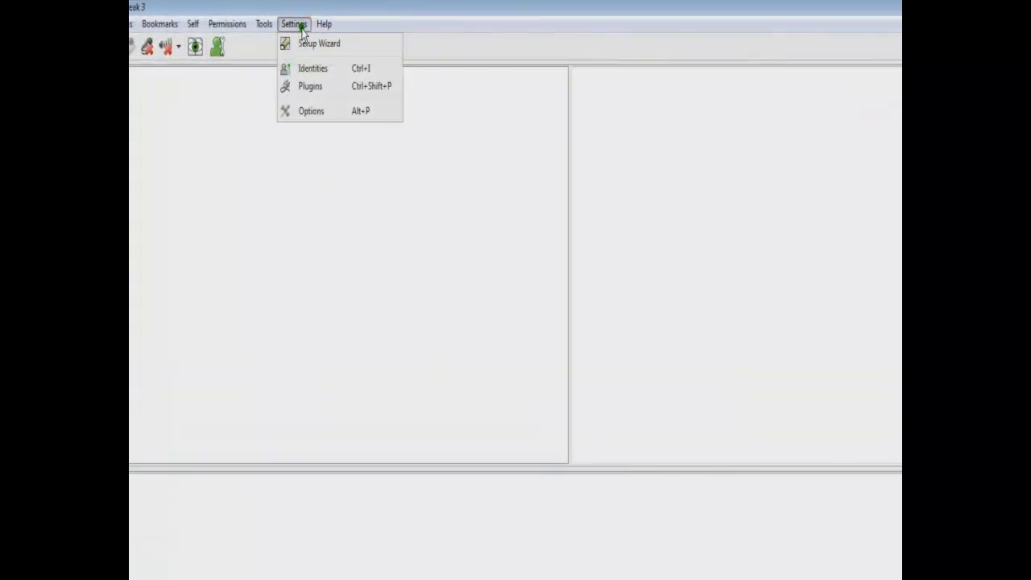
pyautogui.click(303, 40)
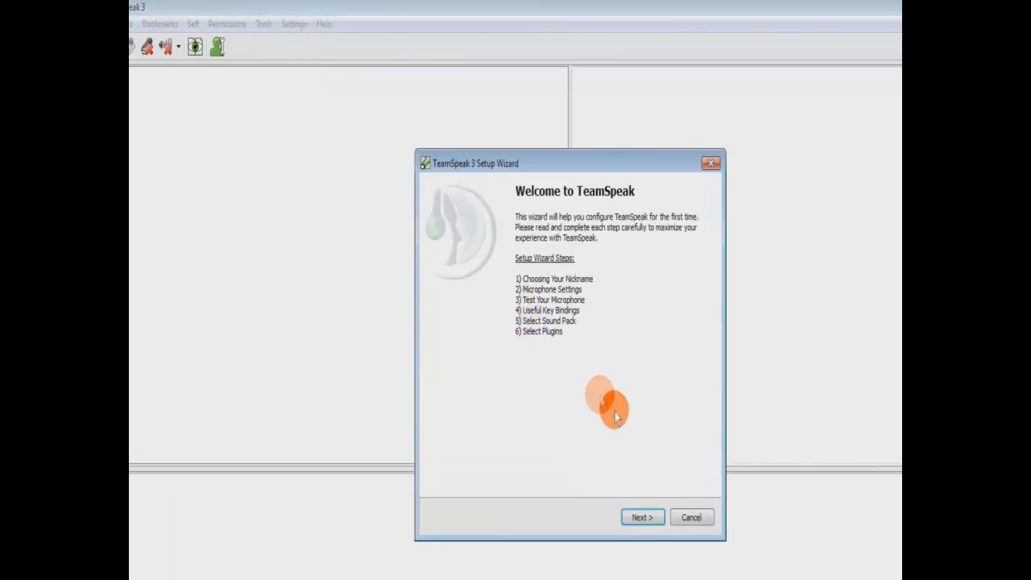
pyautogui.click(649, 518)
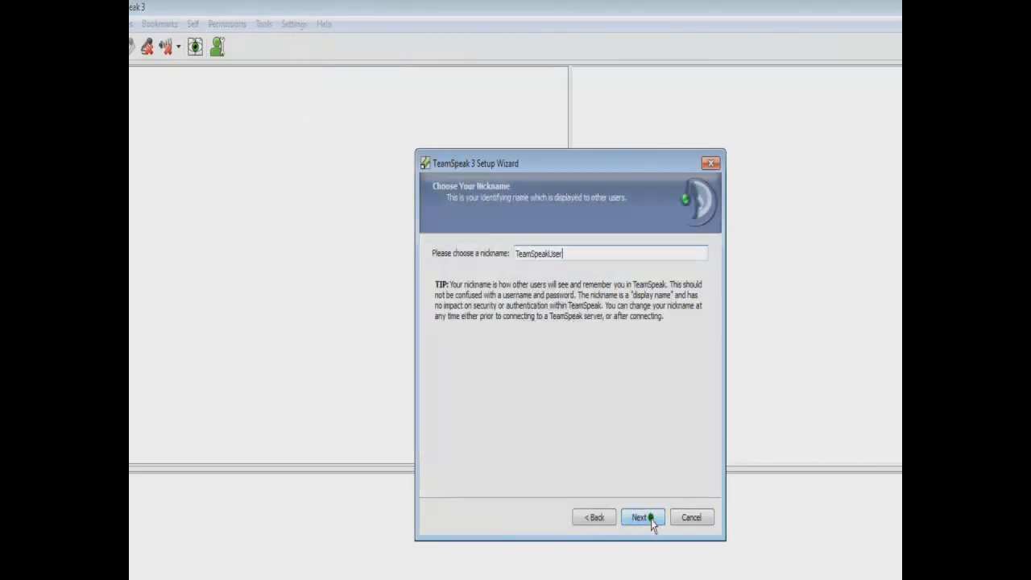
pyautogui.click(528, 250)
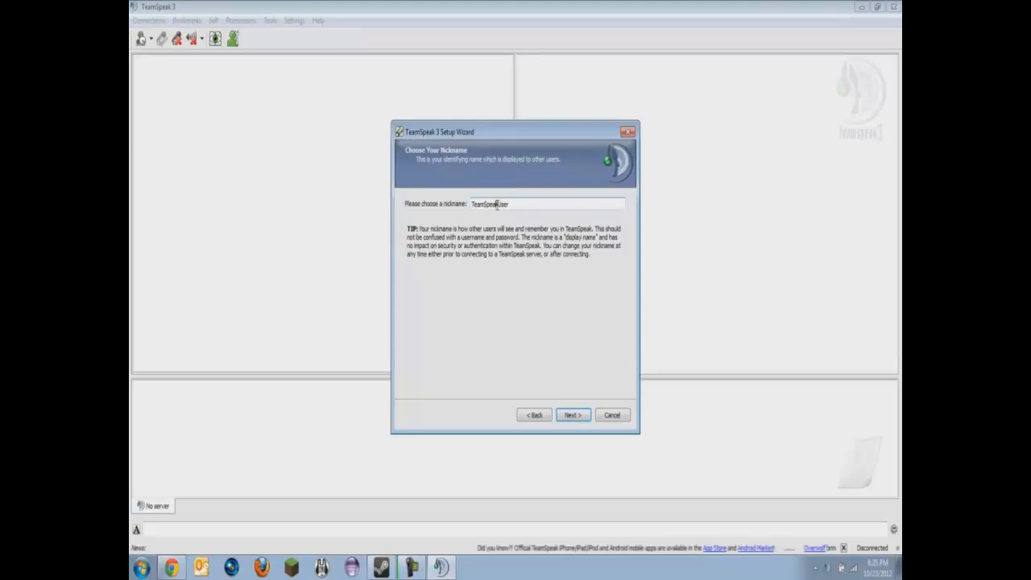
pyautogui.doubleClick(494, 204)
pyautogui.write('big4000')
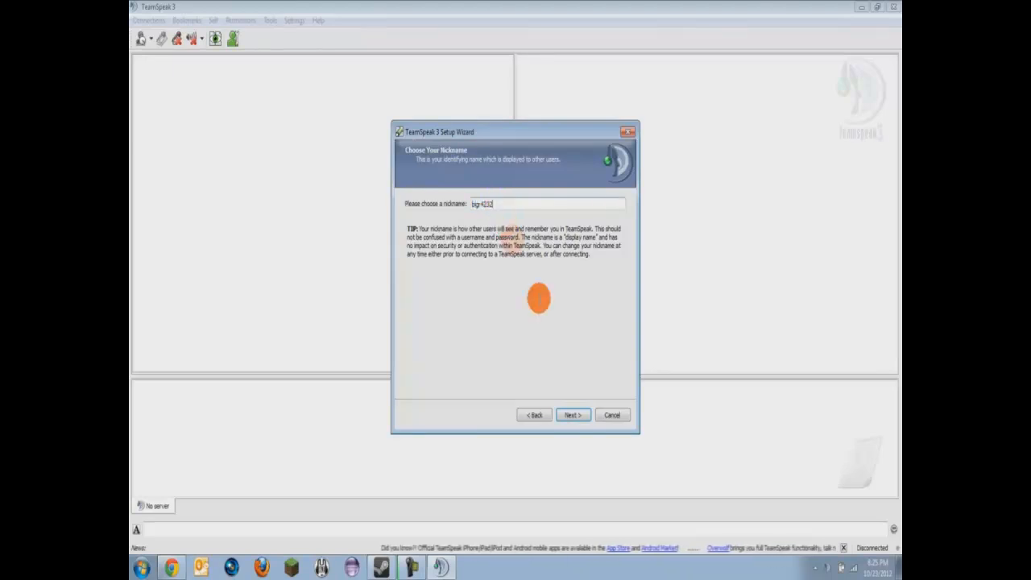
# Keep the nickname and choose Voice Activation Detection as the microphone mode.
pyautogui.click(572, 416)
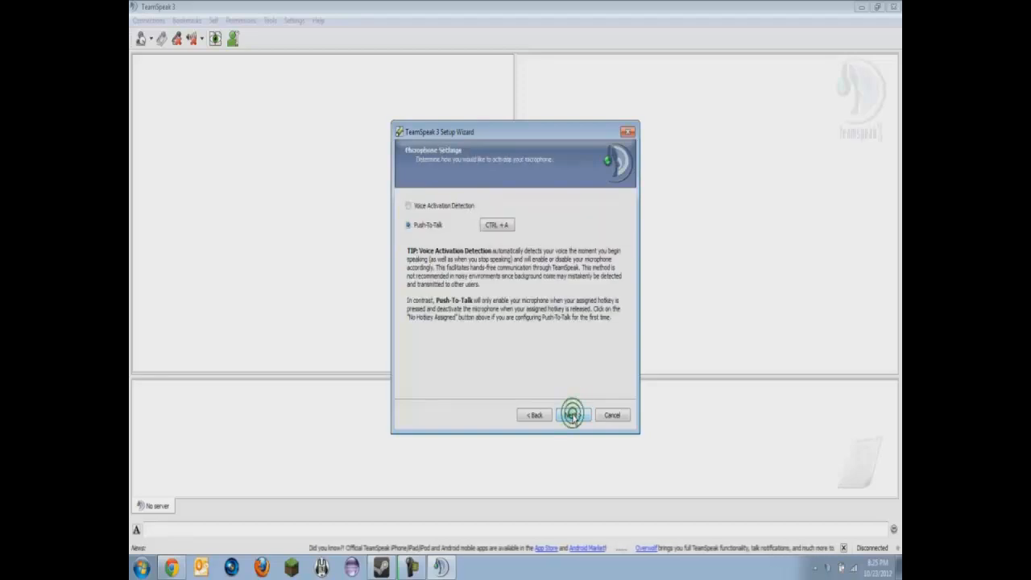
pyautogui.click(416, 208)
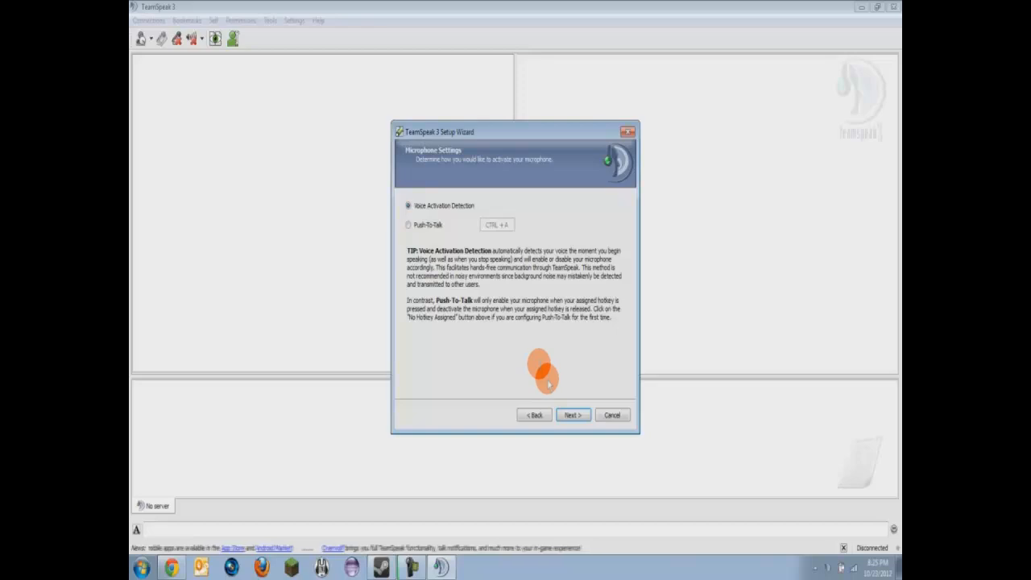
pyautogui.click(572, 415)
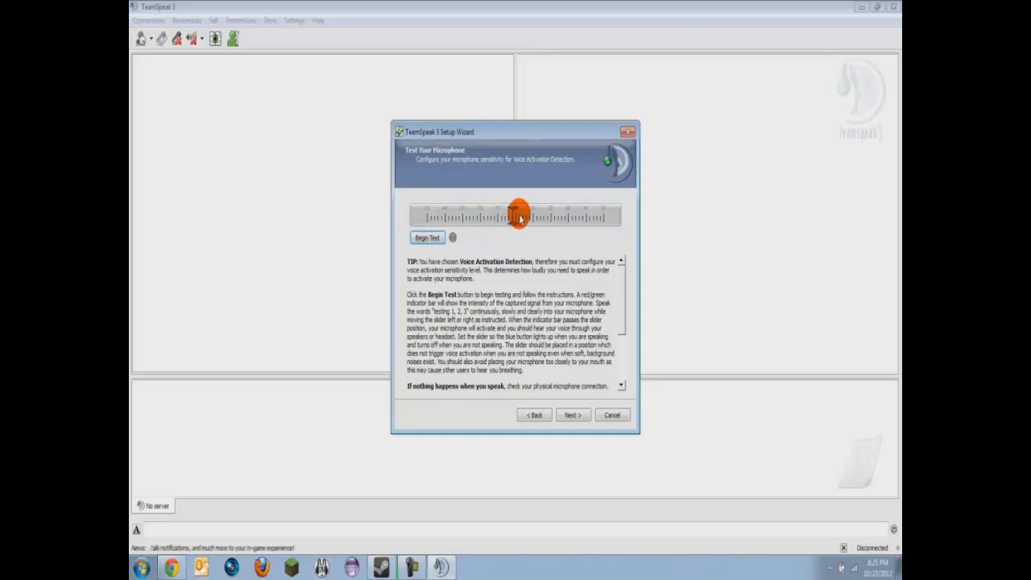
# Run the microphone test while tuning the voice activation sensitivity slider, then stop it.
pyautogui.moveTo(511, 224)
pyautogui.mouseDown()
pyautogui.moveTo(488, 218)
pyautogui.moveTo(507, 218)
pyautogui.mouseUp()
pyautogui.click(427, 241)
pyautogui.click(430, 239)
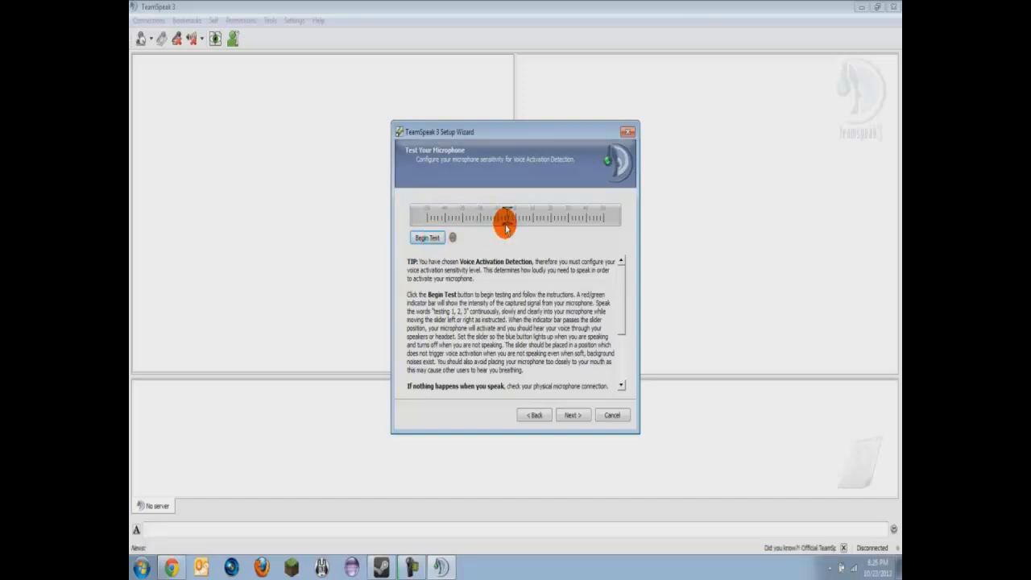
pyautogui.moveTo(504, 224)
pyautogui.mouseDown()
pyautogui.moveTo(492, 219)
pyautogui.moveTo(518, 220)
pyautogui.moveTo(489, 217)
pyautogui.moveTo(544, 211)
pyautogui.moveTo(410, 212)
pyautogui.moveTo(524, 213)
pyautogui.moveTo(565, 231)
pyautogui.moveTo(439, 227)
pyautogui.moveTo(497, 227)
pyautogui.mouseUp()
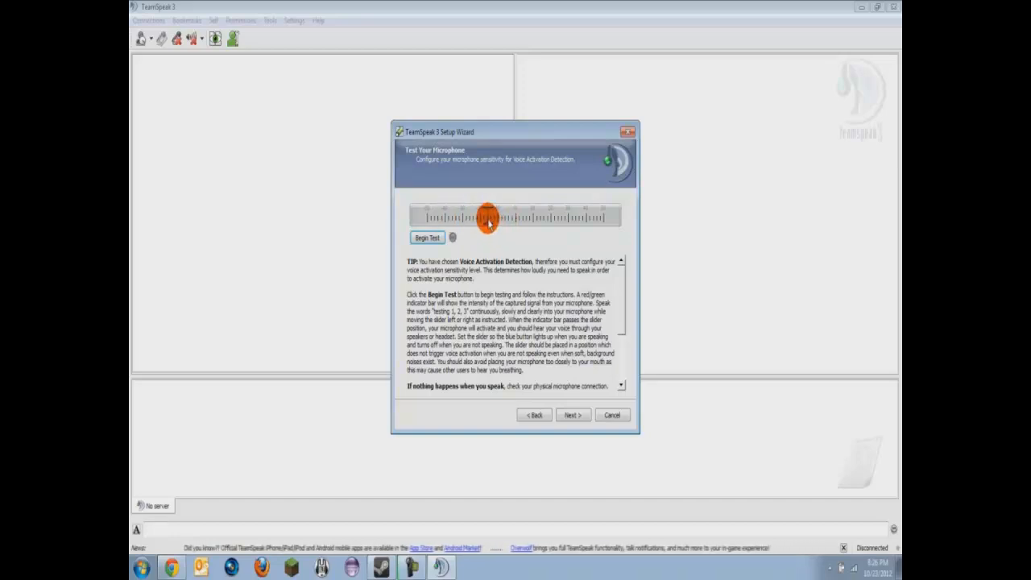
pyautogui.click(429, 238)
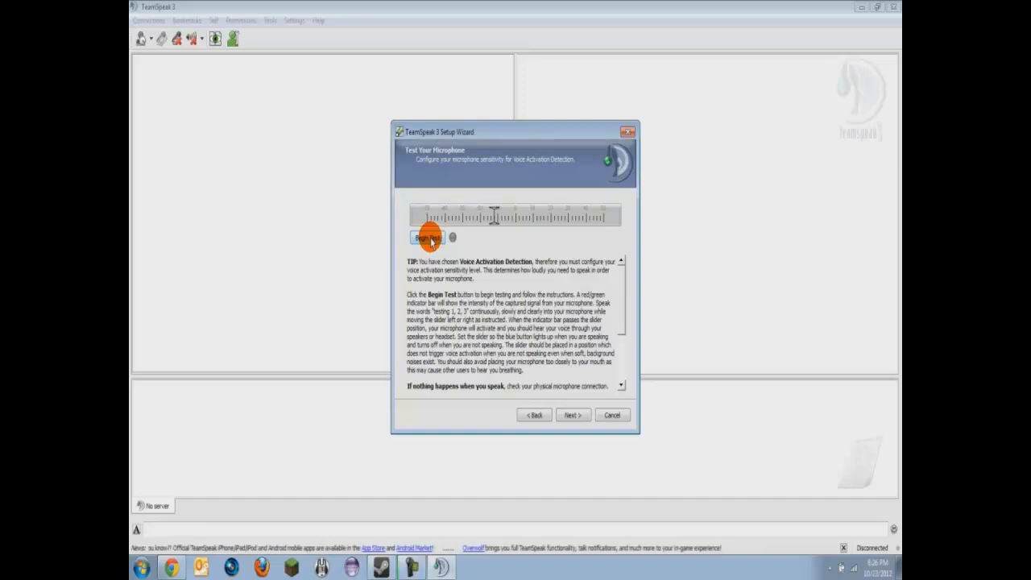
pyautogui.moveTo(494, 219); pyautogui.dragTo(529, 218)
pyautogui.click(427, 238)
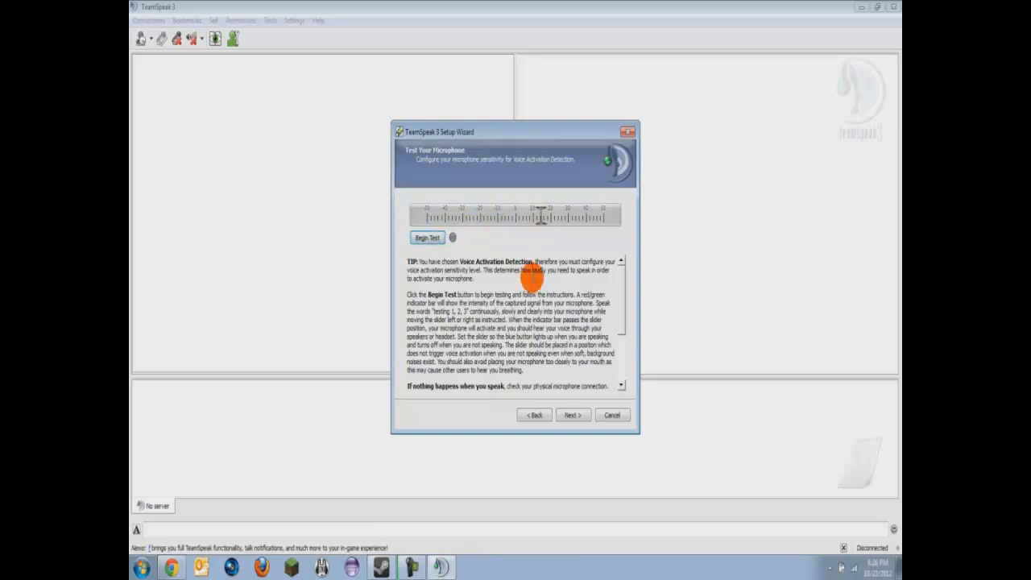
# Skip the key bindings step and keep the female sound pack.
pyautogui.click(570, 416)
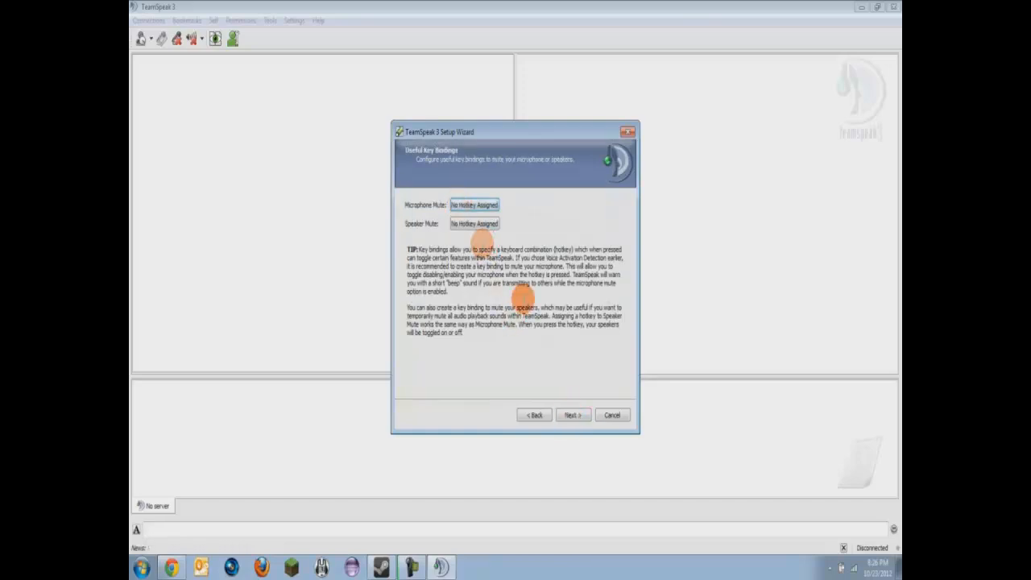
pyautogui.click(570, 415)
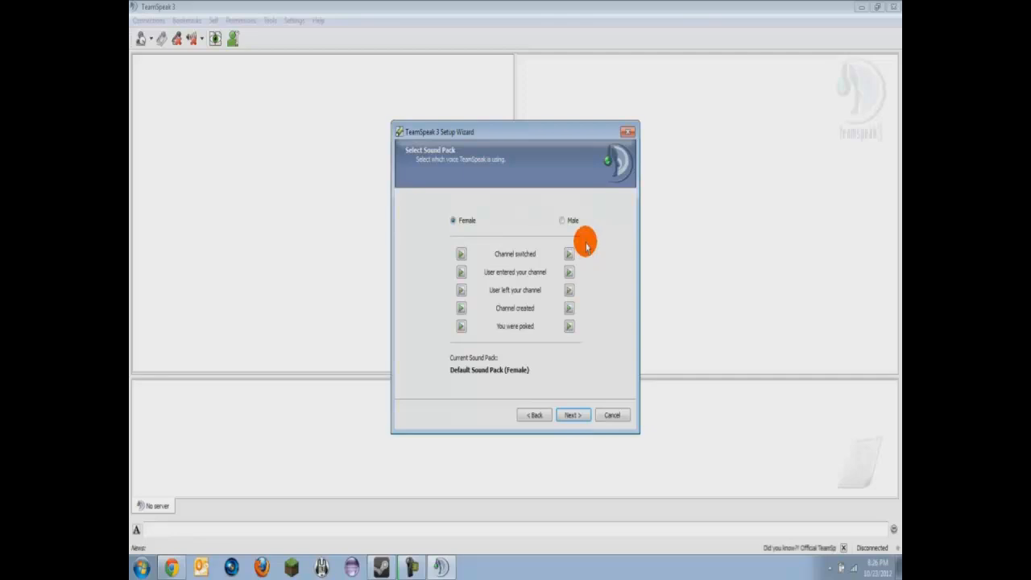
pyautogui.click(571, 415)
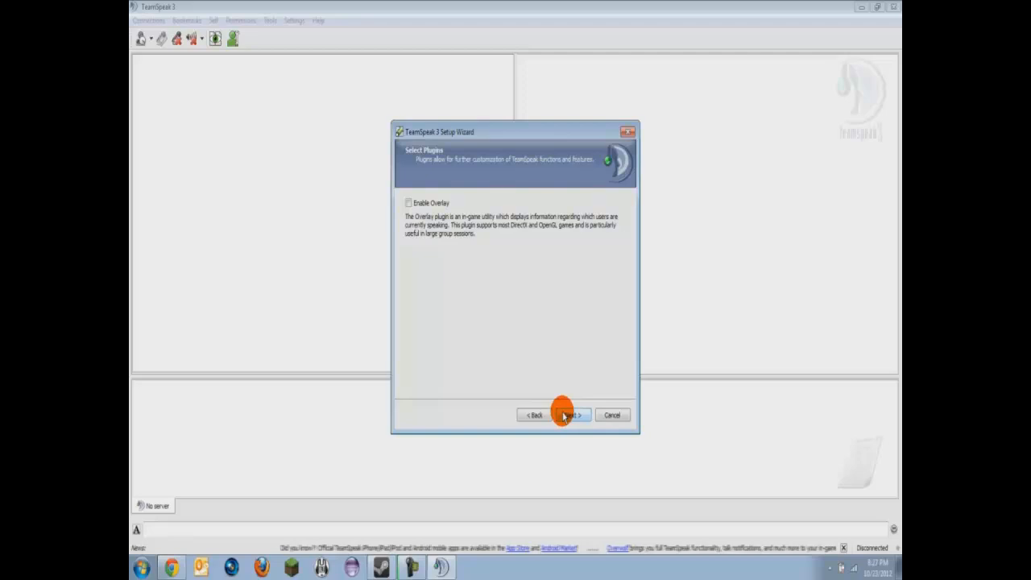
# Enable the Overlay plugin, accepting its risk warning and hotkey notice.
pyautogui.click(408, 203)
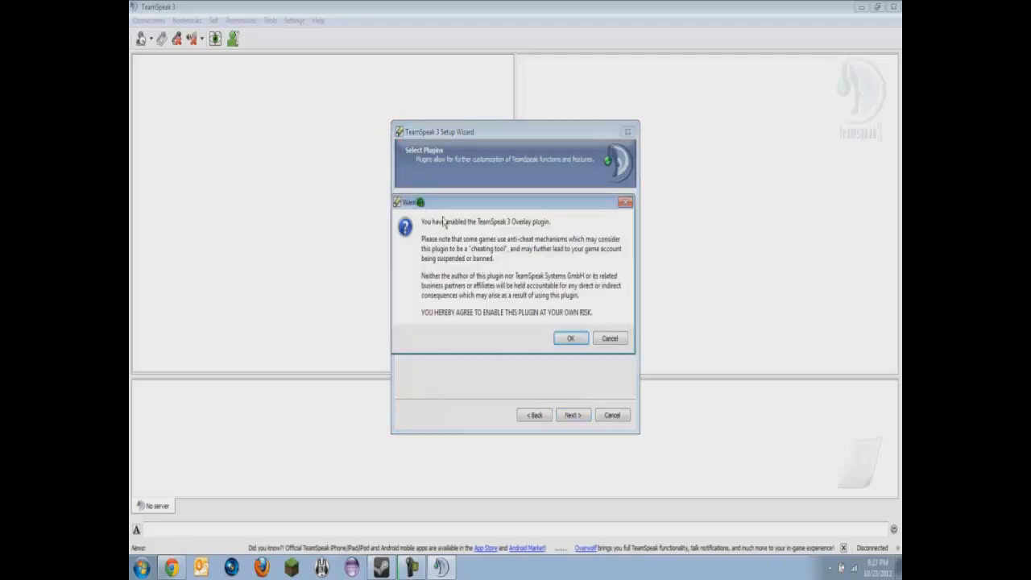
pyautogui.click(567, 340)
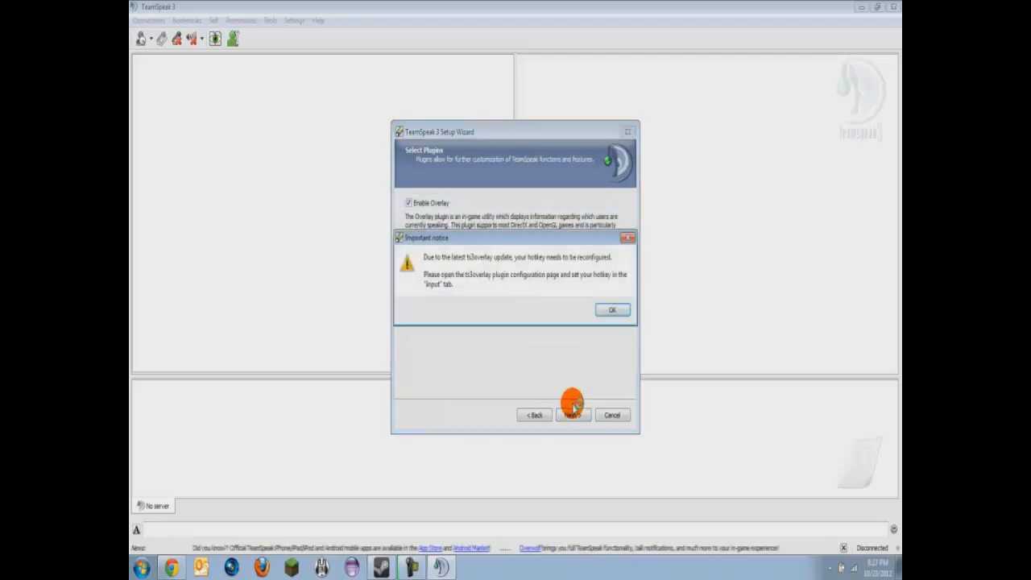
pyautogui.click(610, 310)
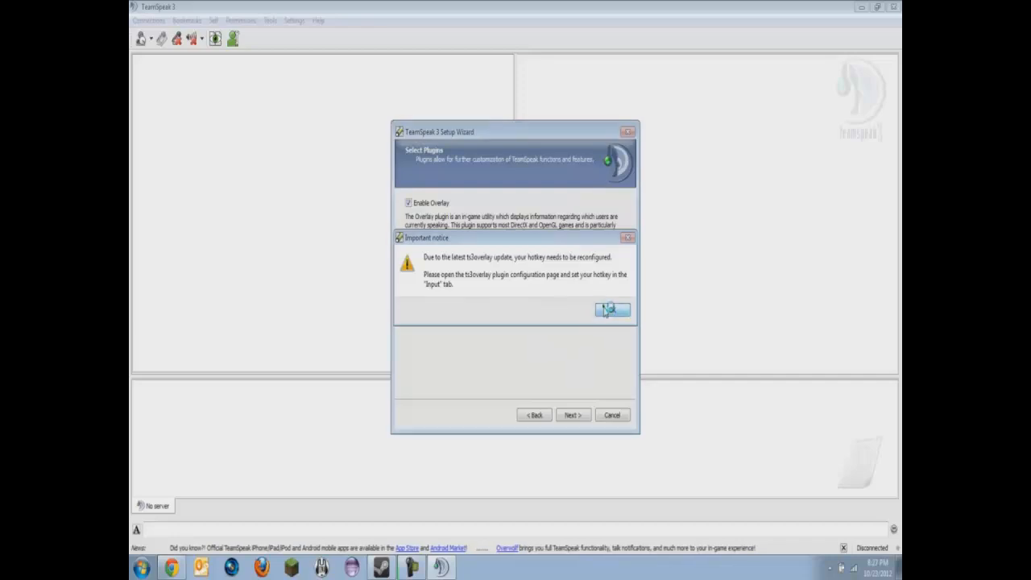
pyautogui.click(571, 416)
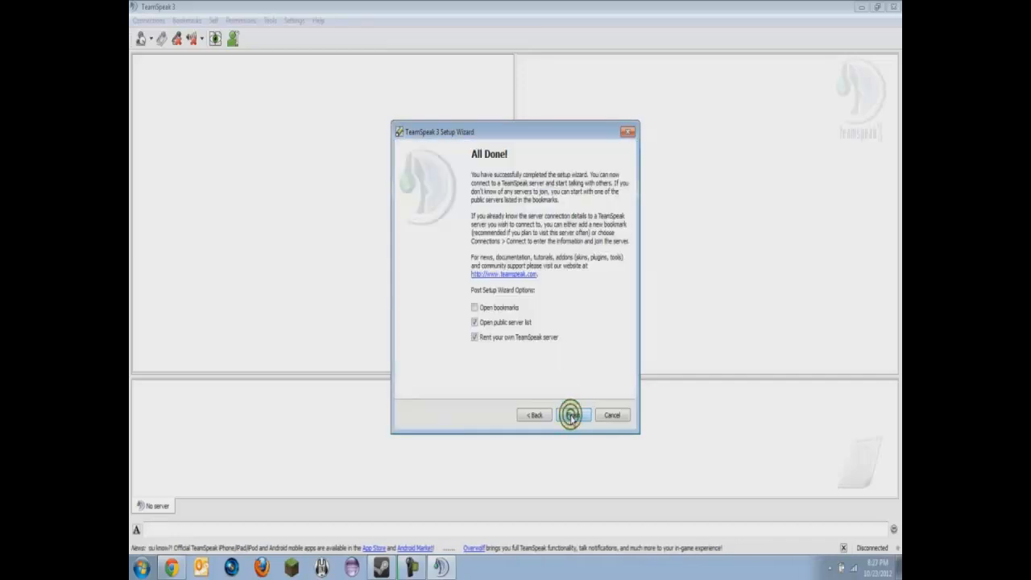
# Uncheck the server rental and public server list options, then finish the wizard.
pyautogui.click(497, 340)
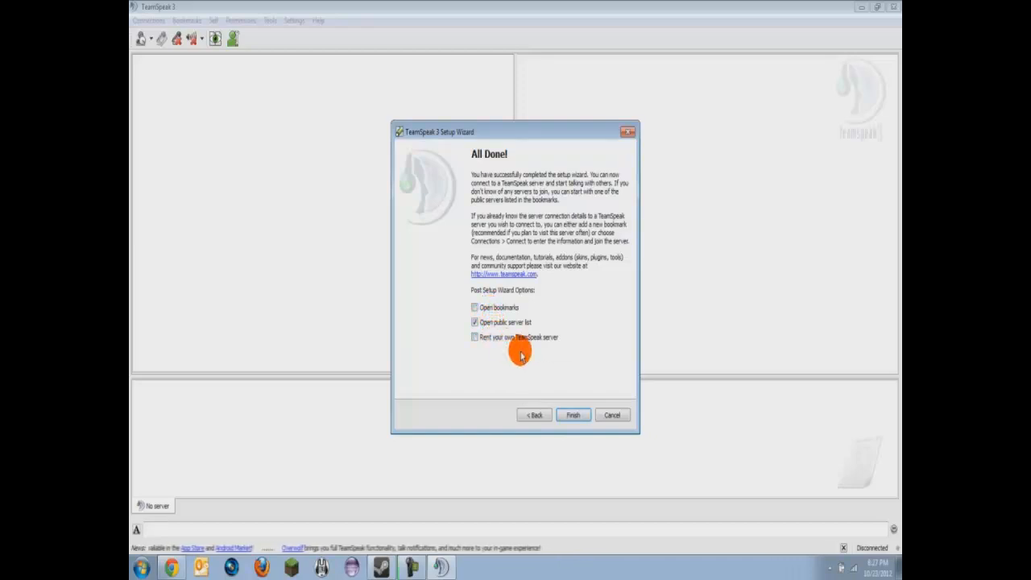
pyautogui.click(477, 324)
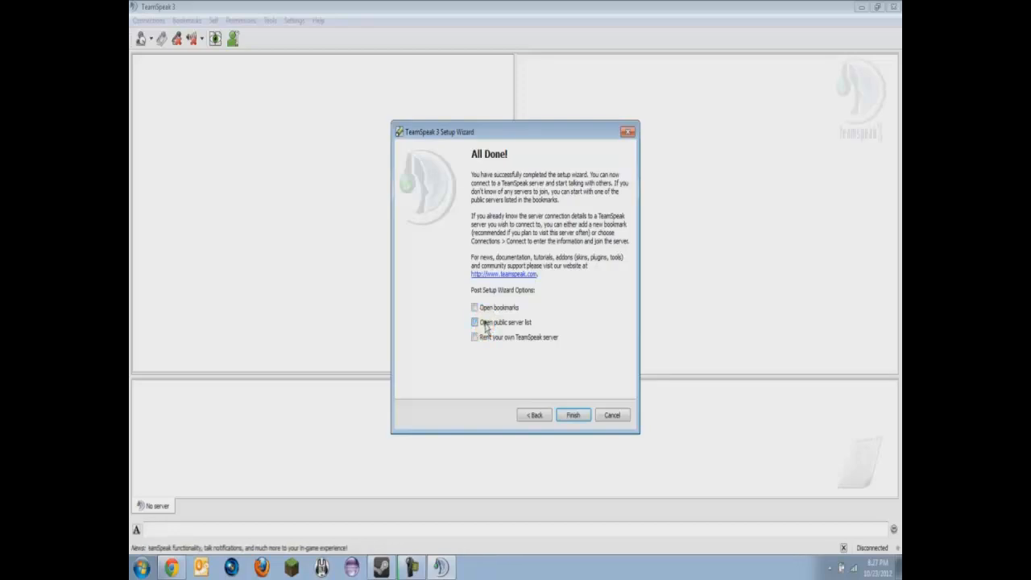
pyautogui.click(571, 415)
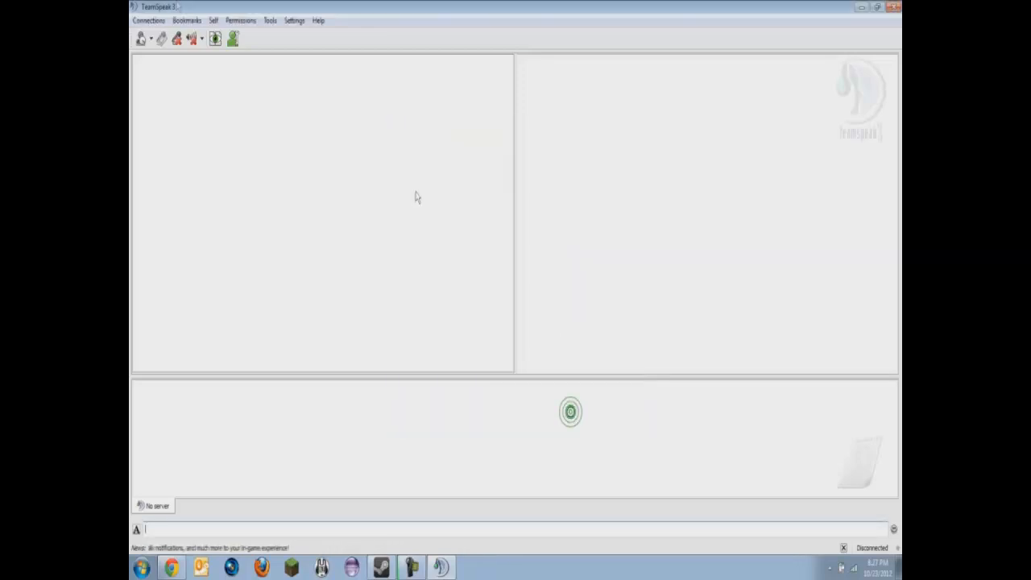
# Connect to server address 'igr' with the server password, clearing the prefilled nickname.
pyautogui.click(150, 20)
pyautogui.click(161, 36)
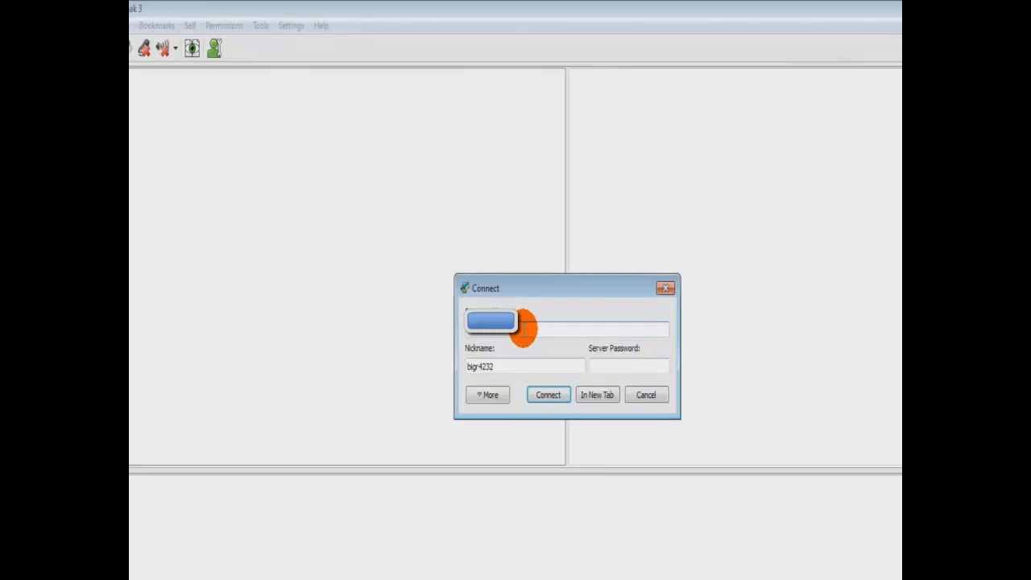
pyautogui.doubleClick(516, 368)
pyautogui.press('BackSpace')
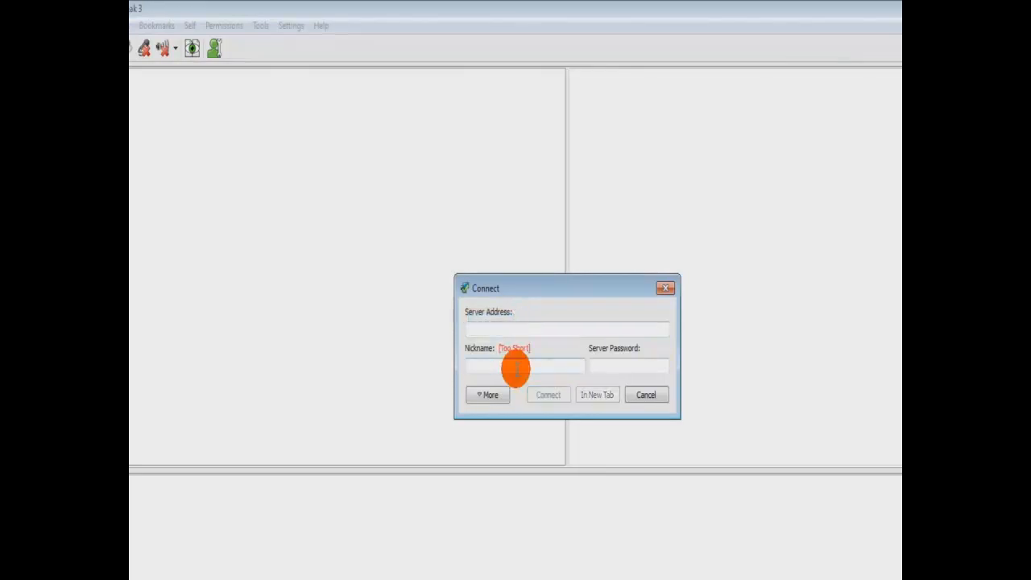
pyautogui.click(500, 325)
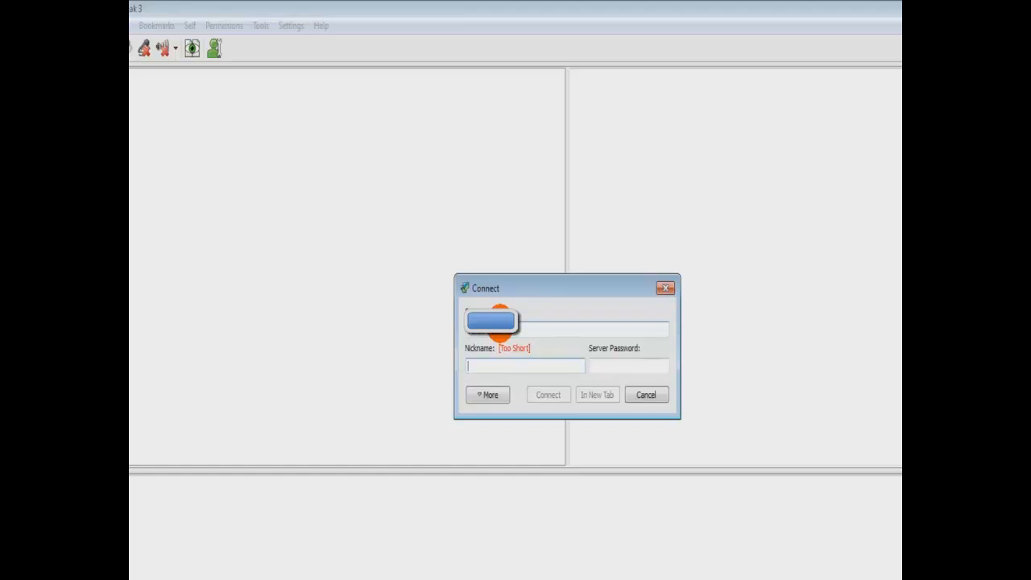
pyautogui.write('igr4232')
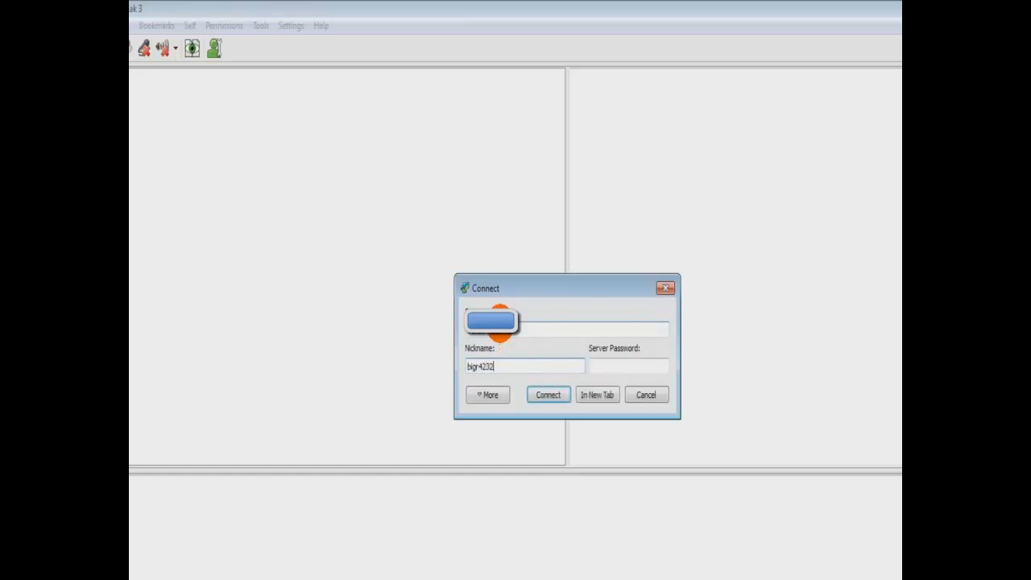
pyautogui.press('Tab')
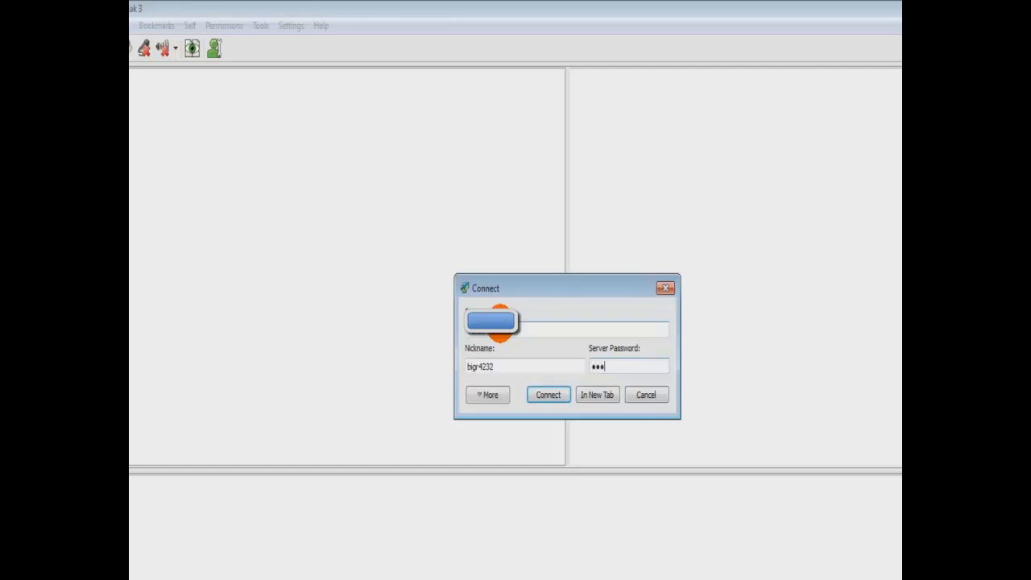
pyautogui.write('•••')
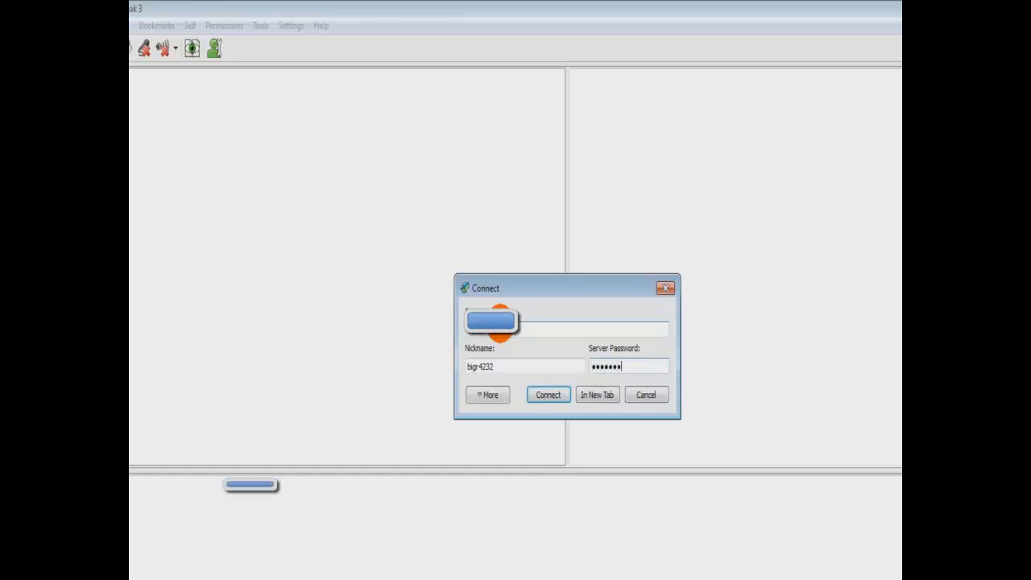
pyautogui.press('Return')
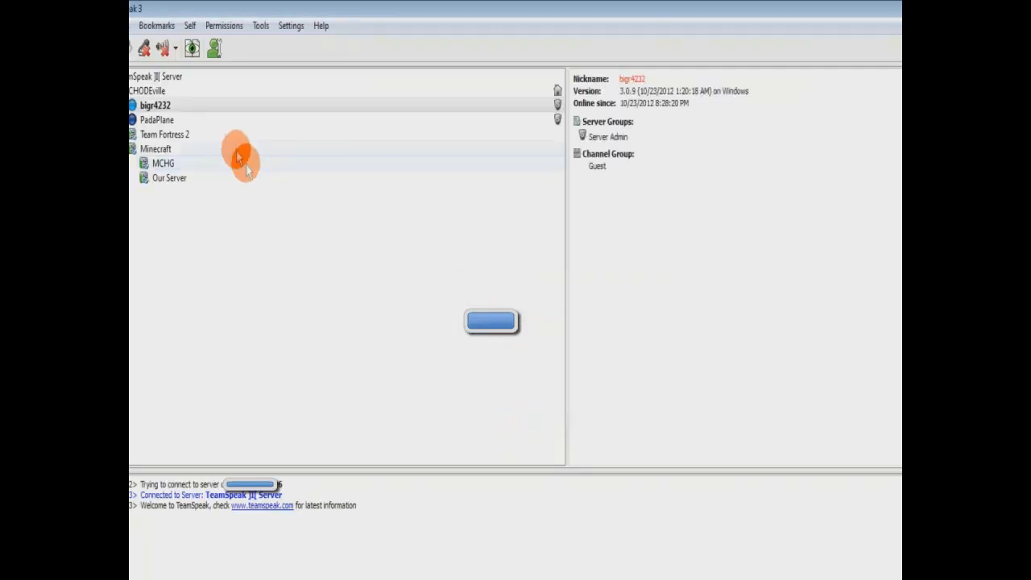
# Mute your microphone, then mute your speakers and headphones.
pyautogui.click(144, 48)
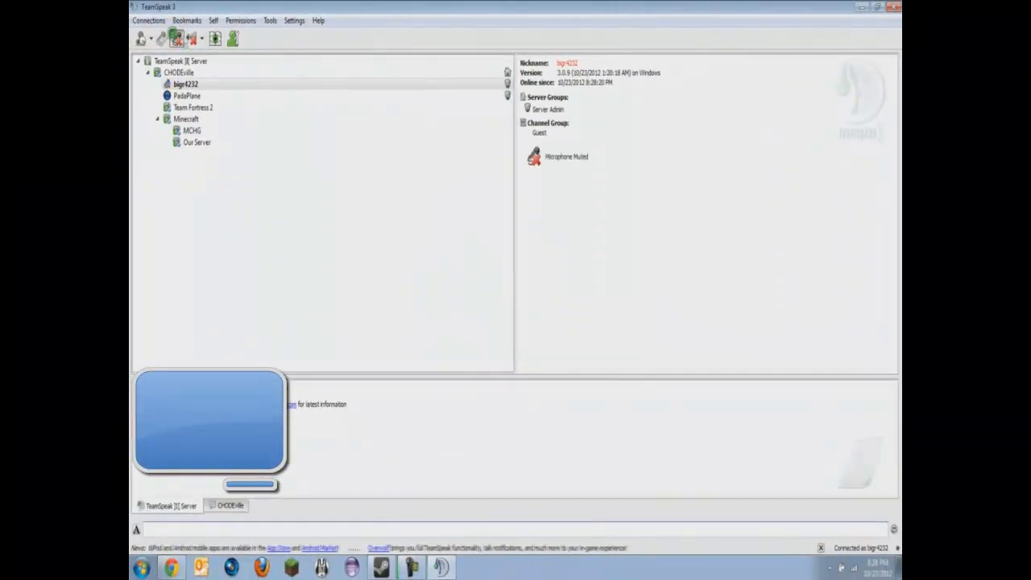
pyautogui.click(193, 40)
pyautogui.click(220, 129)
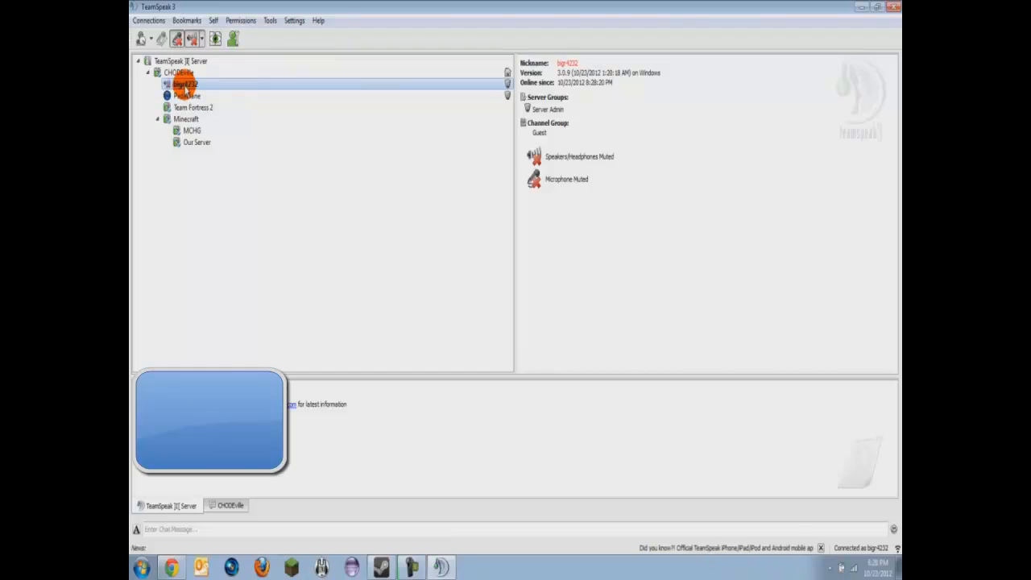
# View the server, CHODEville channel and own user details, then move yourself into Minecraft and back to CHODEville.
pyautogui.click(180, 62)
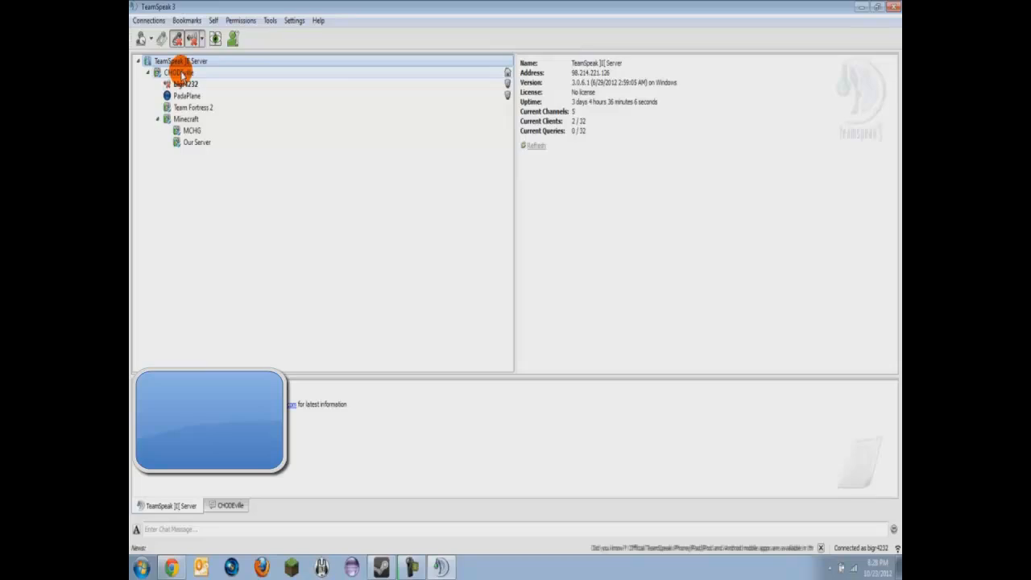
pyautogui.click(180, 74)
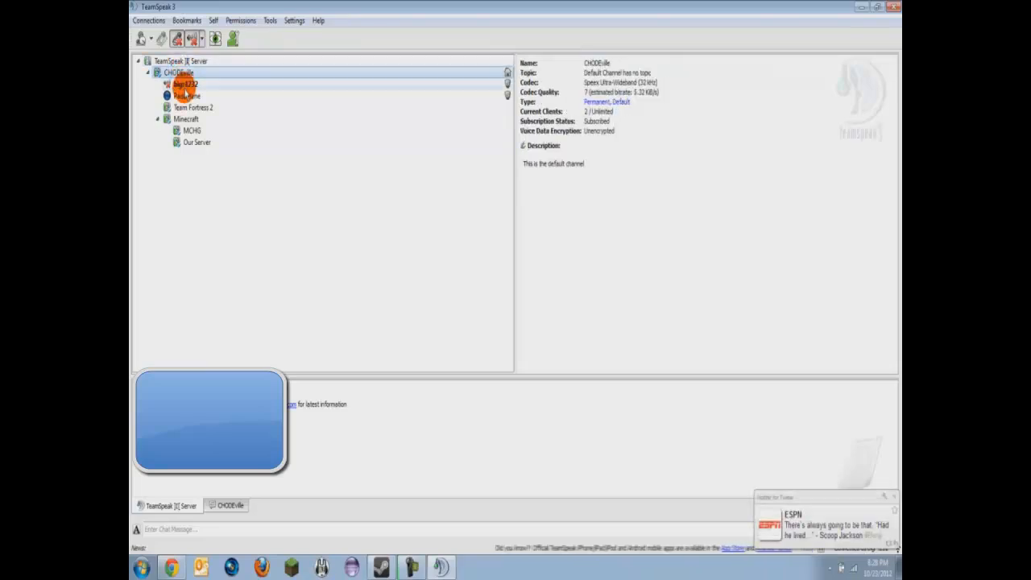
pyautogui.click(184, 86)
pyautogui.moveTo(185, 89); pyautogui.dragTo(214, 114)
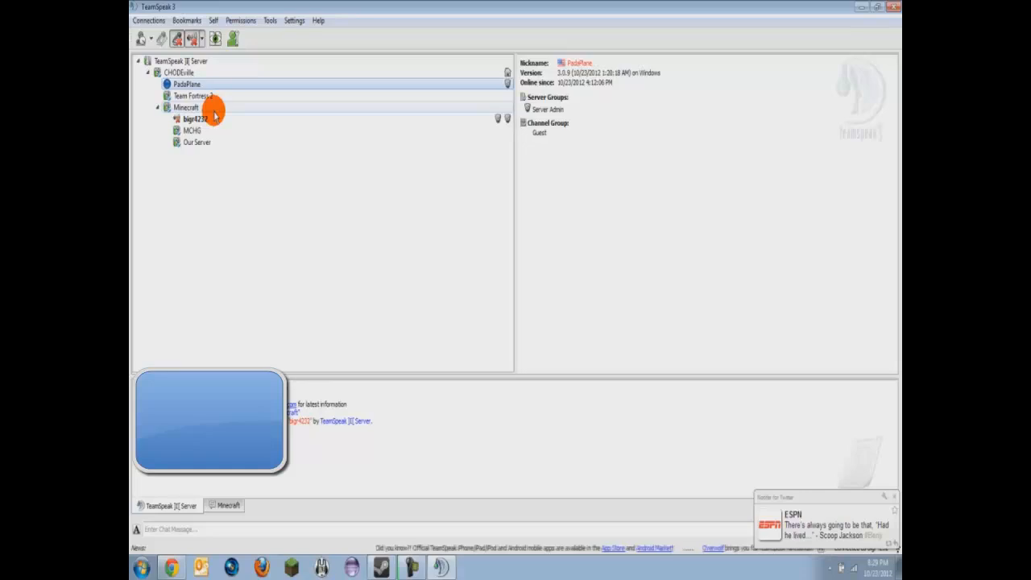
pyautogui.moveTo(214, 121); pyautogui.dragTo(188, 74)
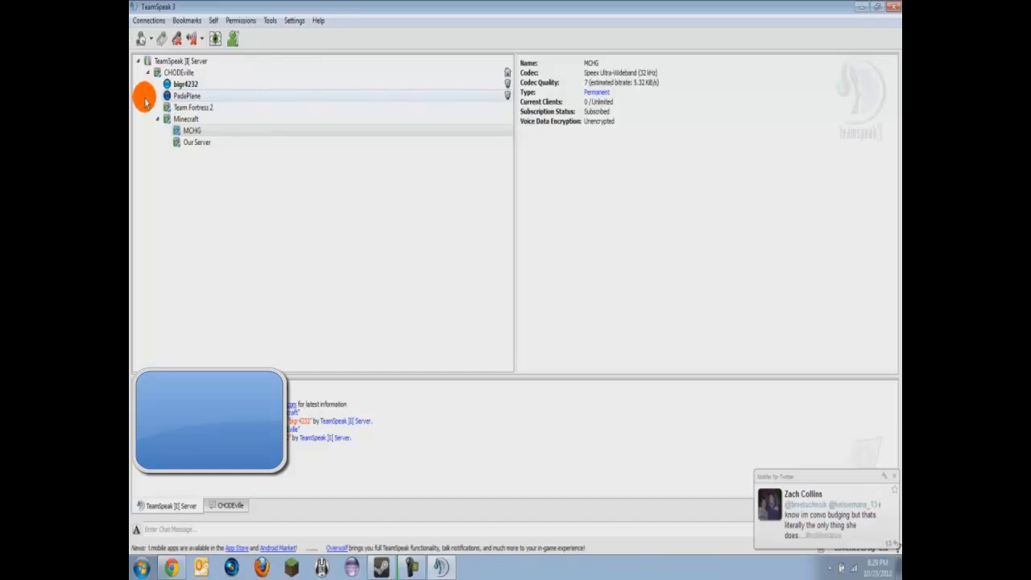
# Mark yourself as away and switch the chat between the CHODEville and server conversations.
pyautogui.click(142, 38)
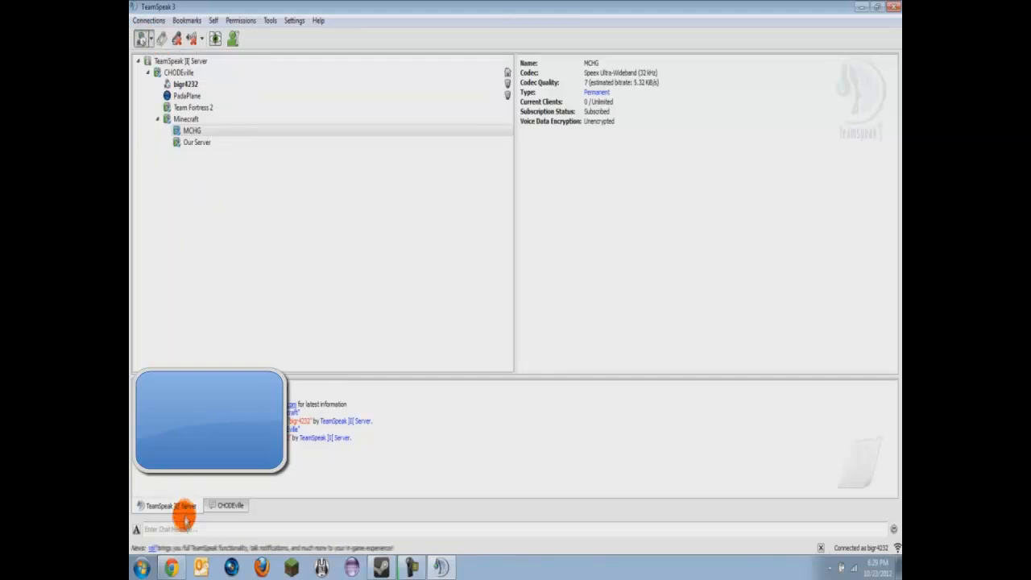
pyautogui.click(180, 525)
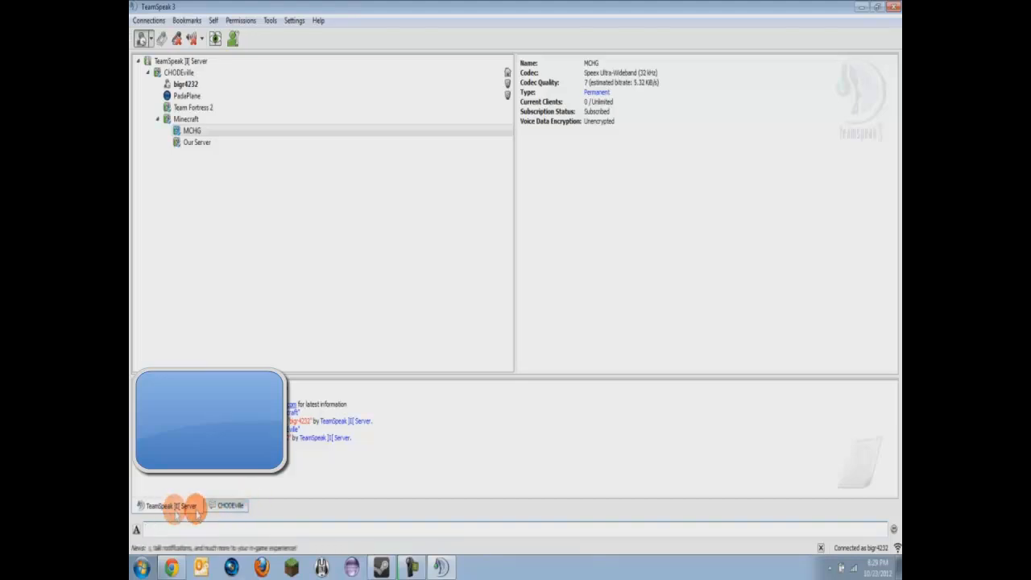
pyautogui.click(207, 508)
pyautogui.click(173, 508)
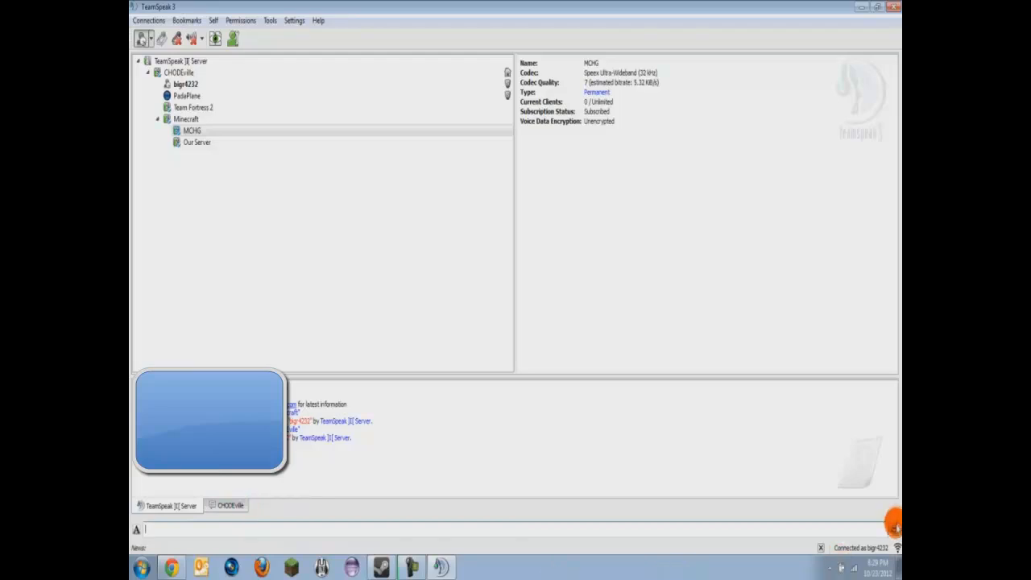
# Check the user details of yourself and the other user to confirm you show as Away.
pyautogui.click(358, 93)
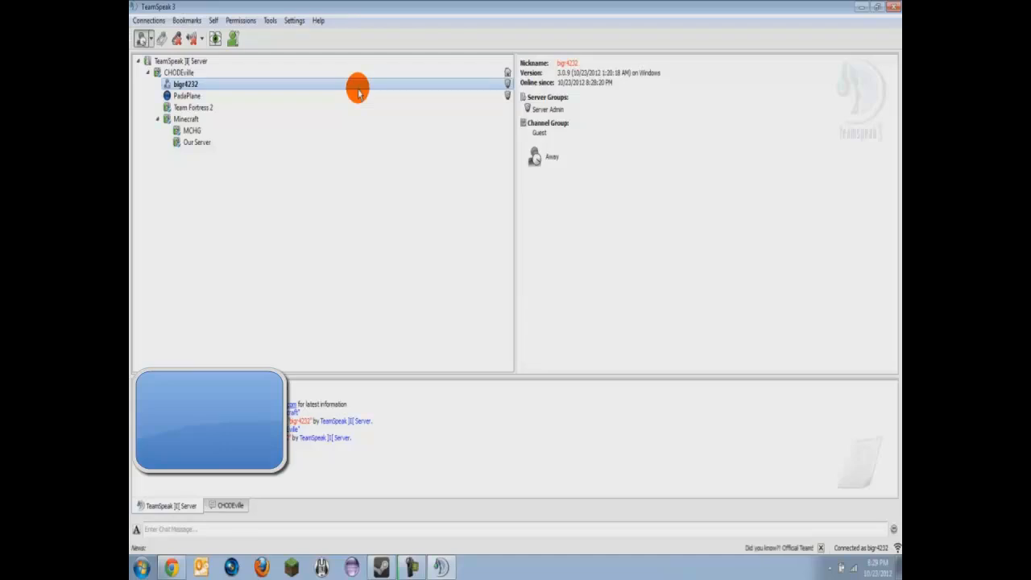
pyautogui.click(358, 95)
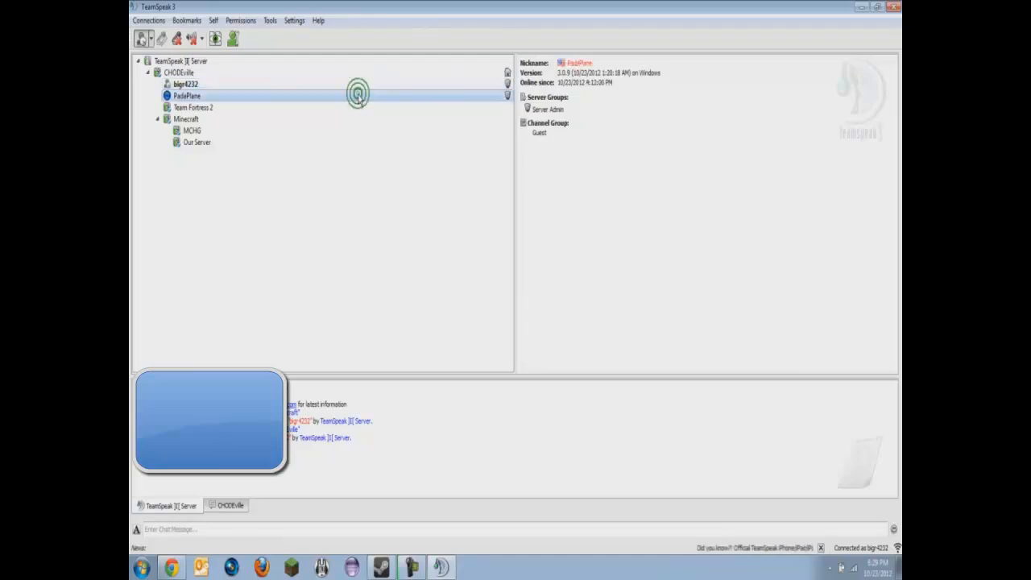
pyautogui.click(357, 84)
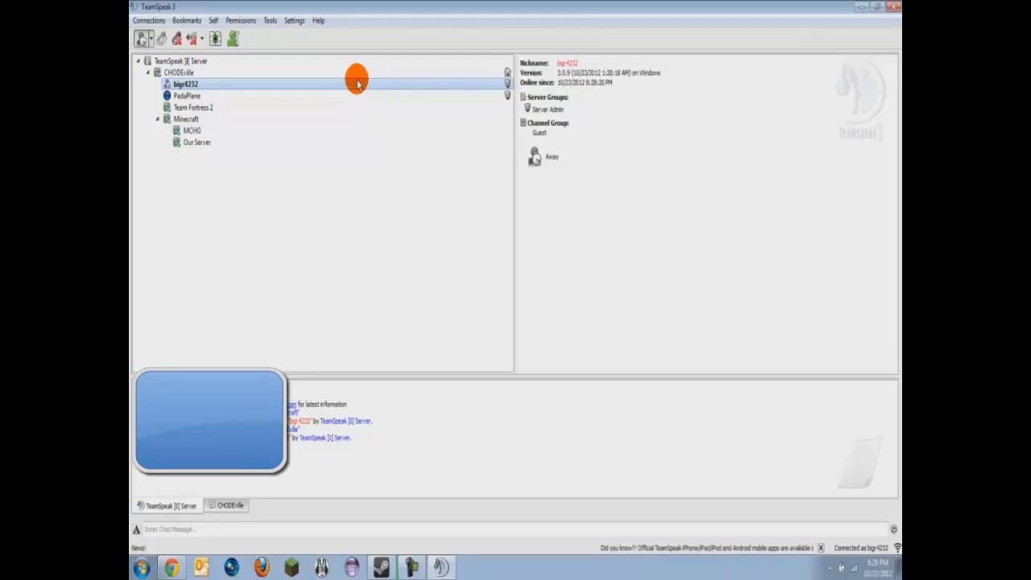
pyautogui.click(147, 21)
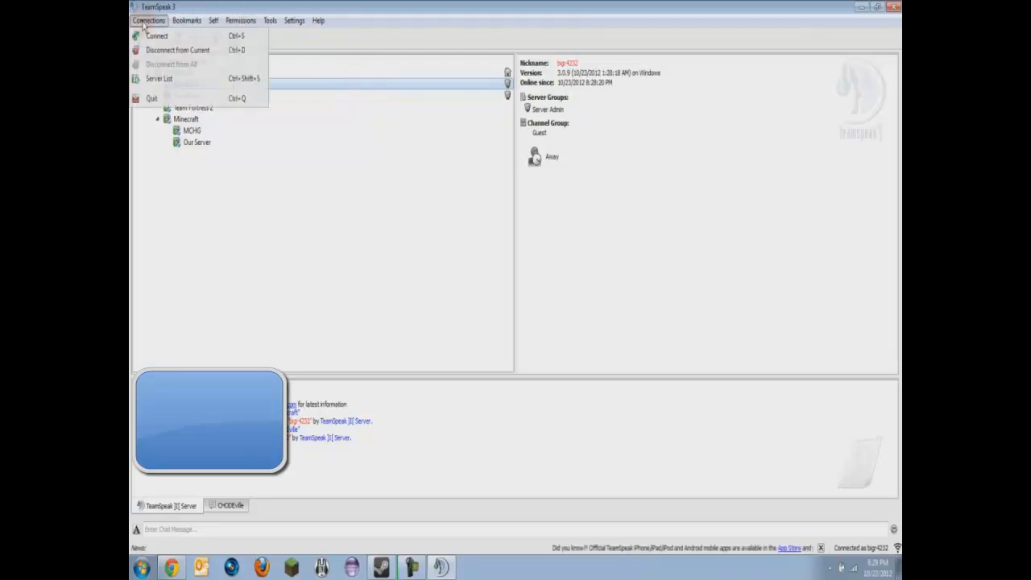
pyautogui.click(145, 22)
pyautogui.click(181, 21)
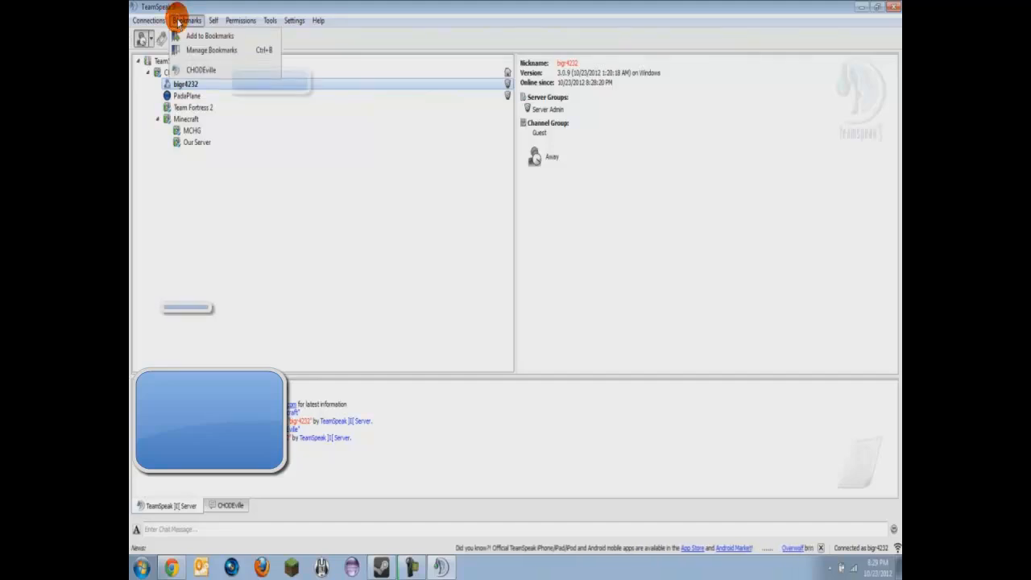
pyautogui.click(188, 36)
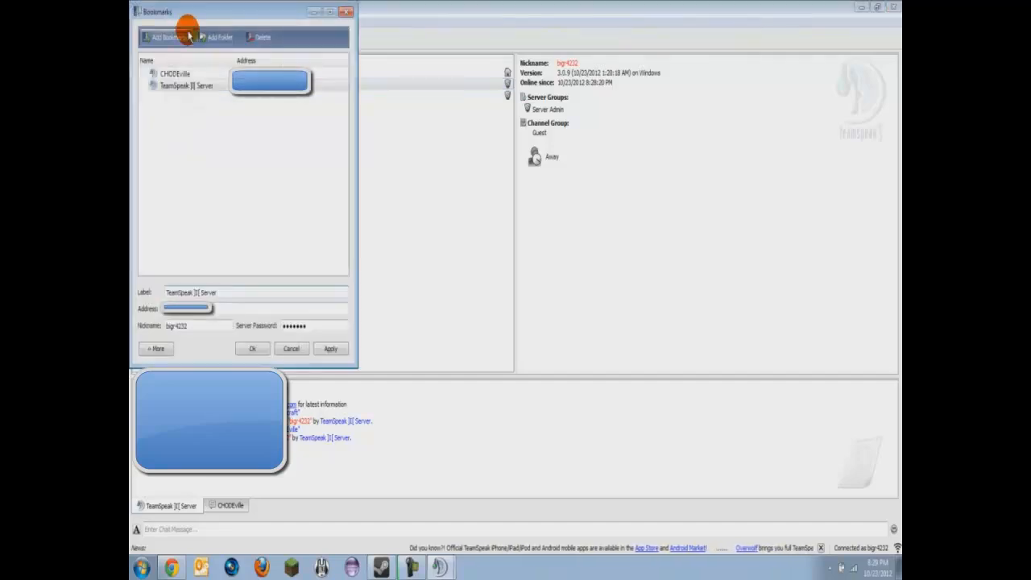
pyautogui.click(196, 87)
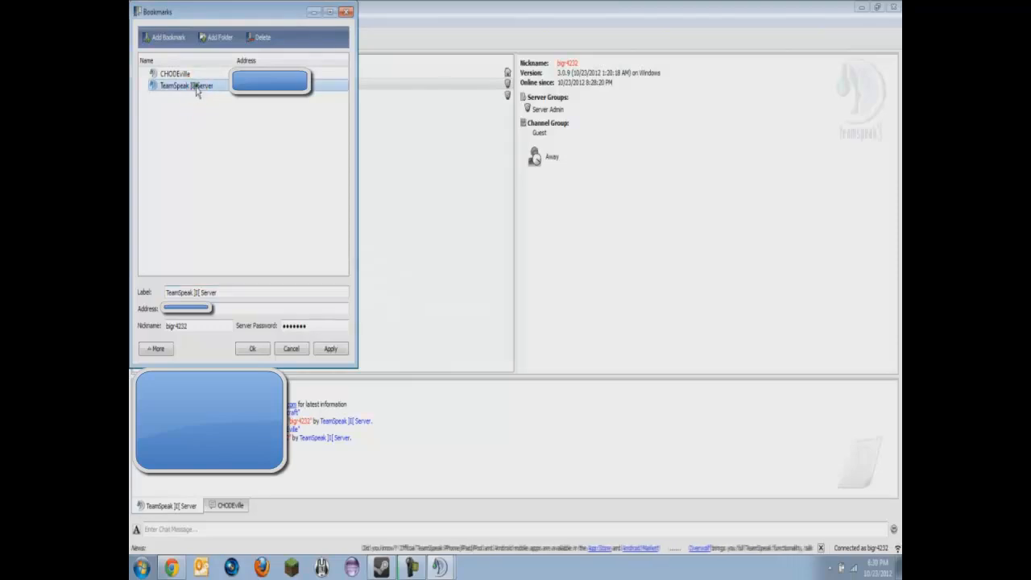
pyautogui.doubleClick(232, 291)
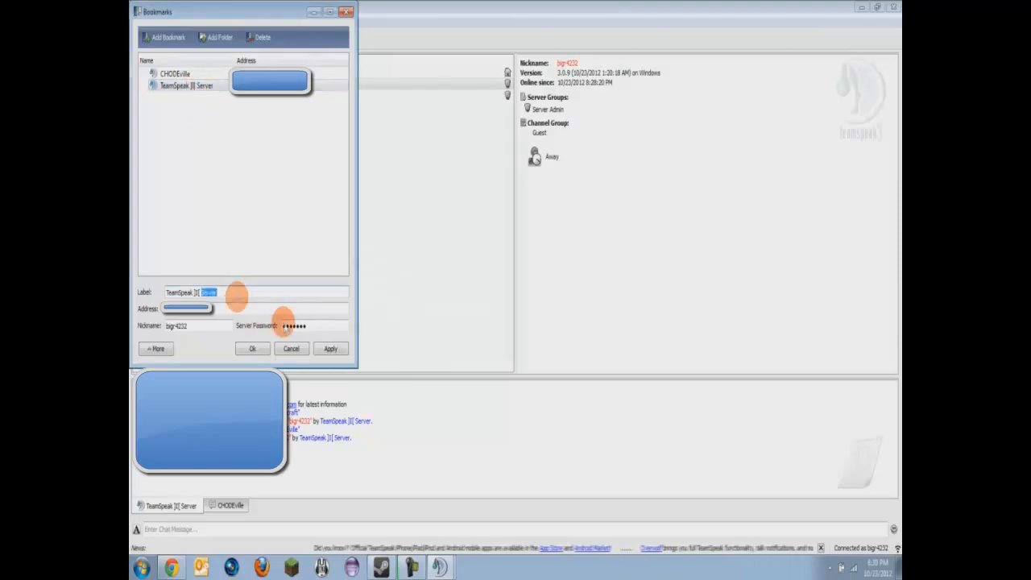
pyautogui.click(297, 348)
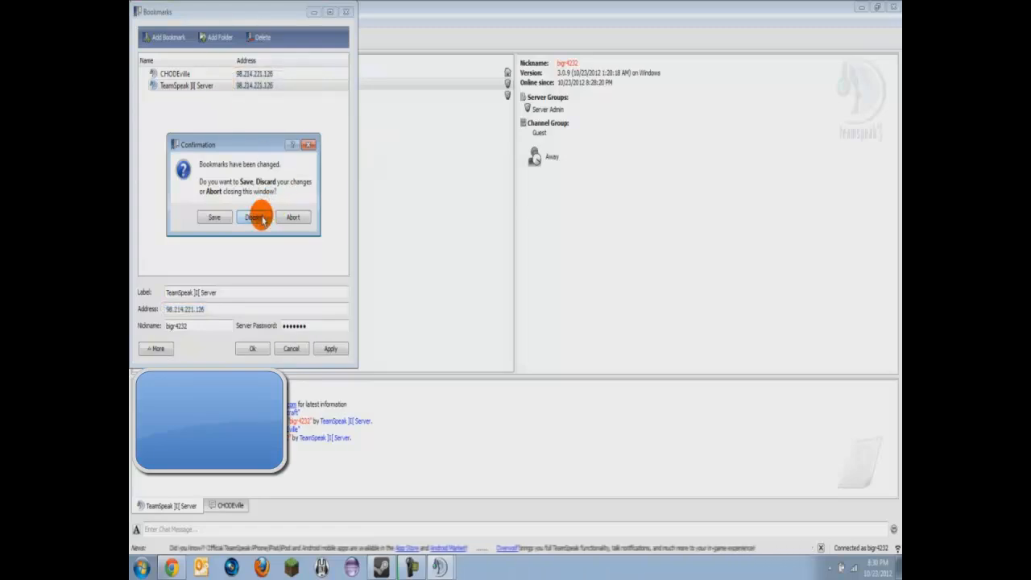
pyautogui.click(262, 219)
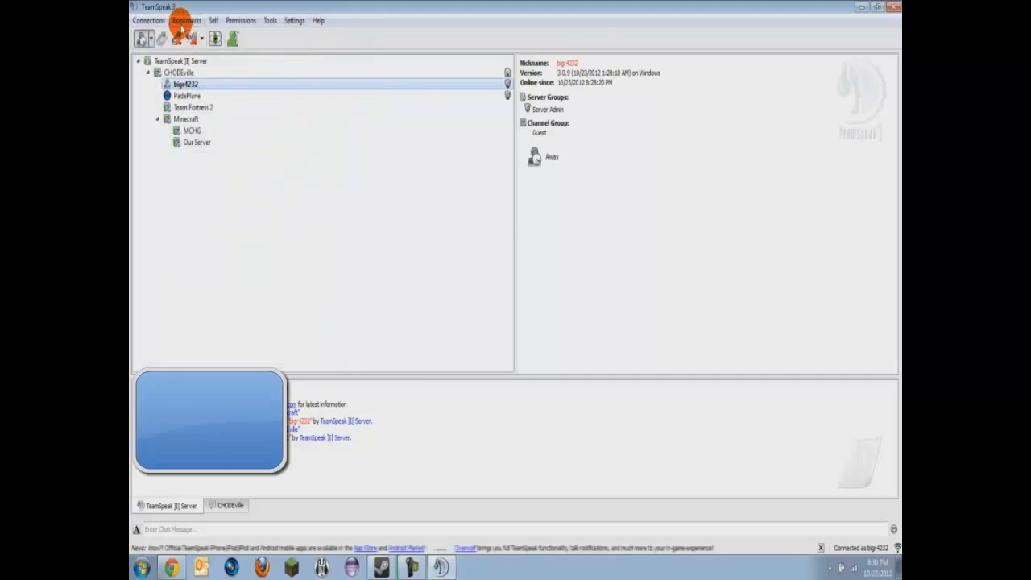
pyautogui.click(182, 24)
pyautogui.moveTo(159, 24)
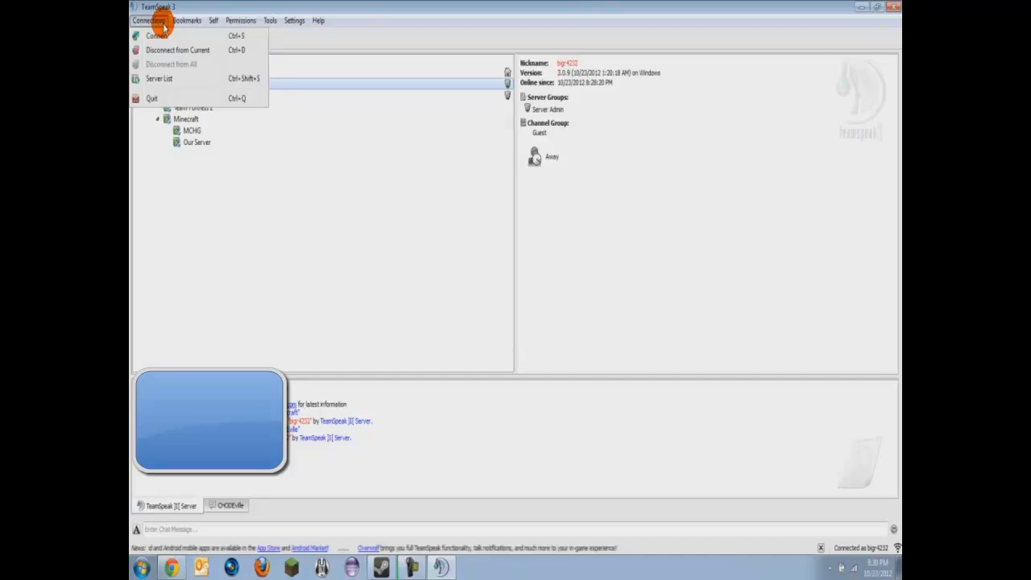
# Browse the public Server List, selecting entries such as DarkStar TeamSpeak ]I[, then close it.
pyautogui.click(153, 78)
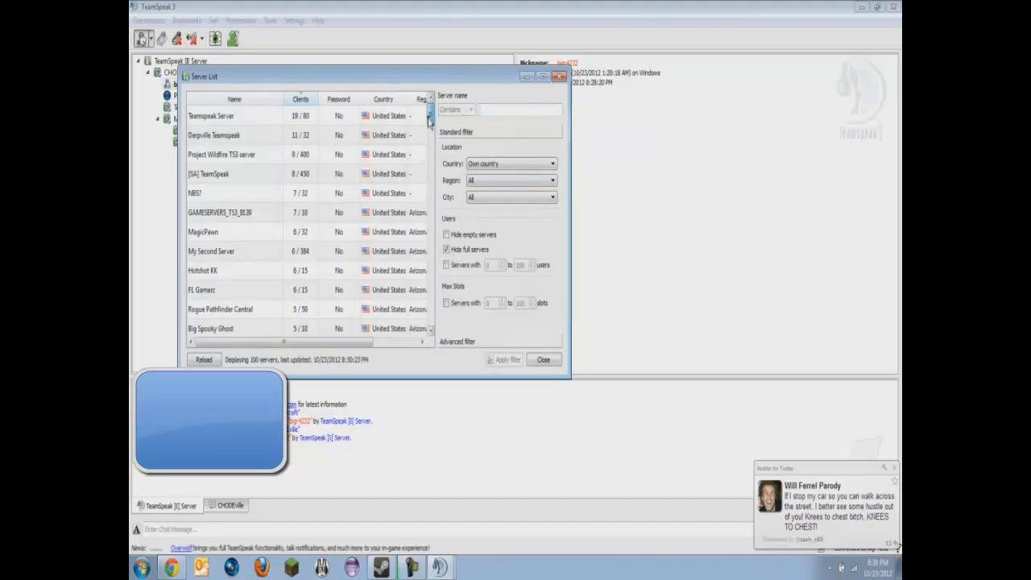
pyautogui.moveTo(429, 119); pyautogui.dragTo(442, 322)
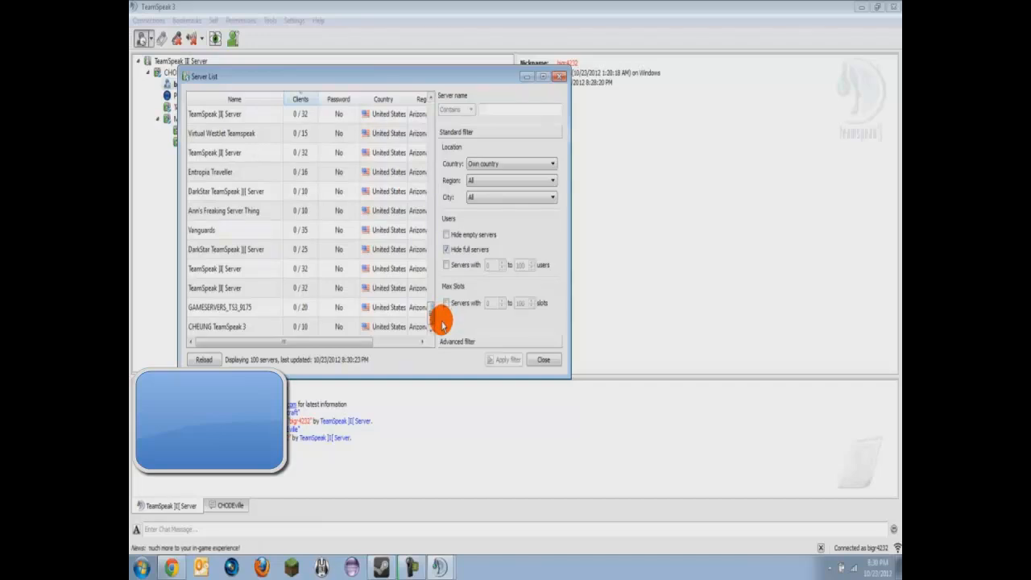
pyautogui.click(258, 290)
pyautogui.click(250, 268)
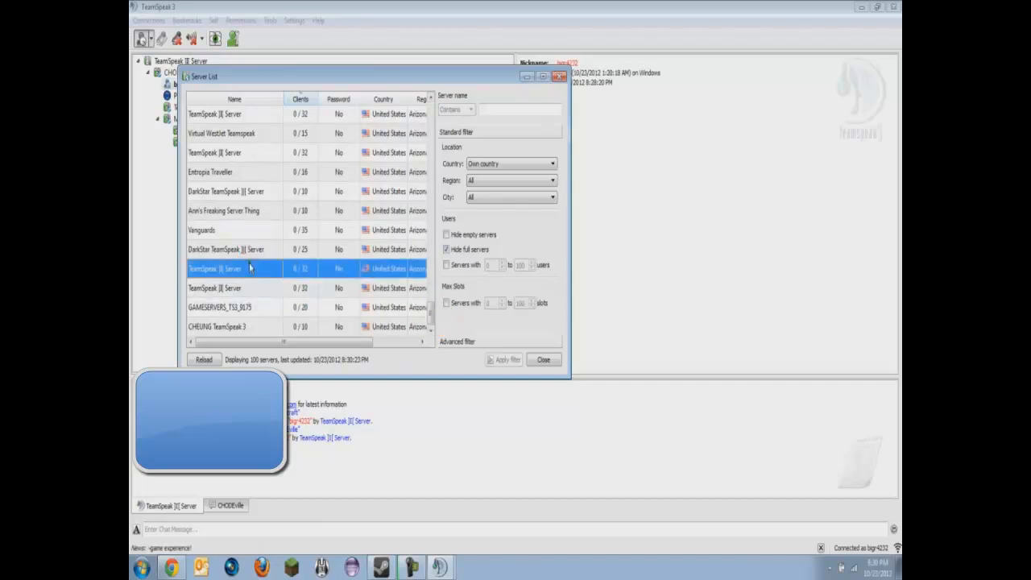
pyautogui.click(250, 256)
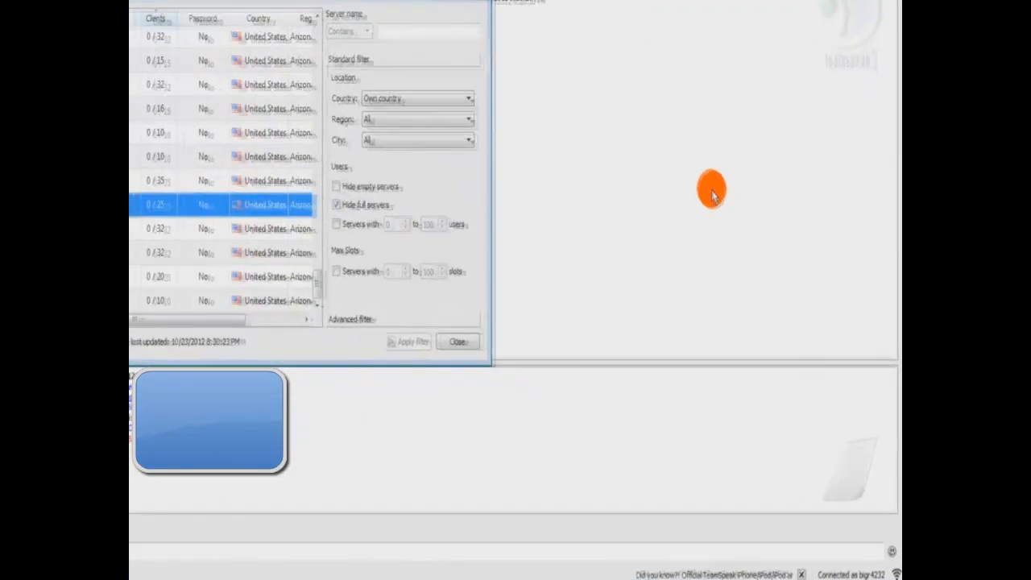
pyautogui.click(455, 341)
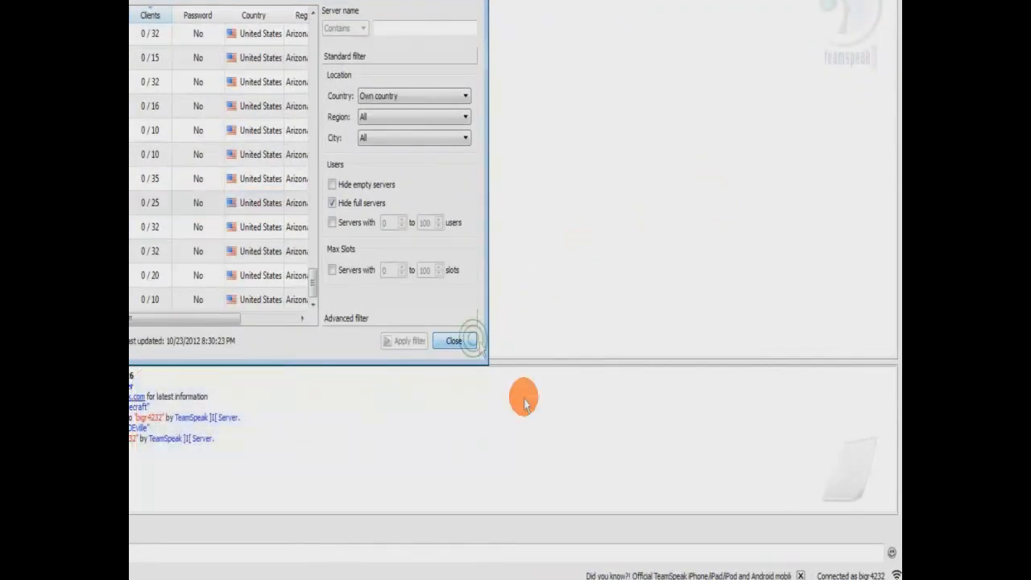